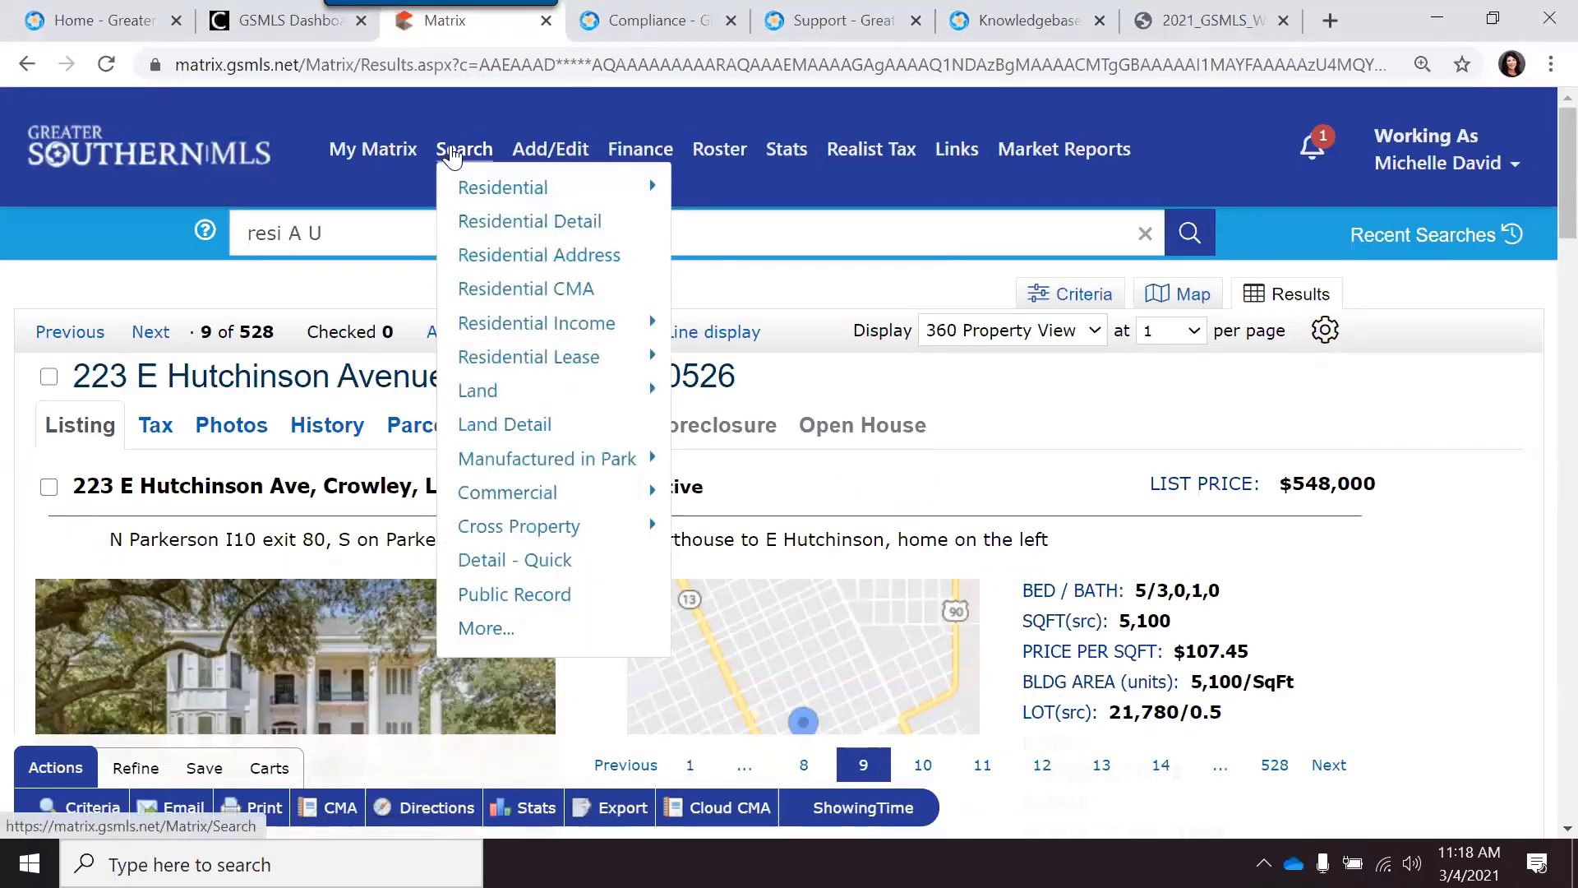
{"action": "left_click", "coordinate": [491, 233]}
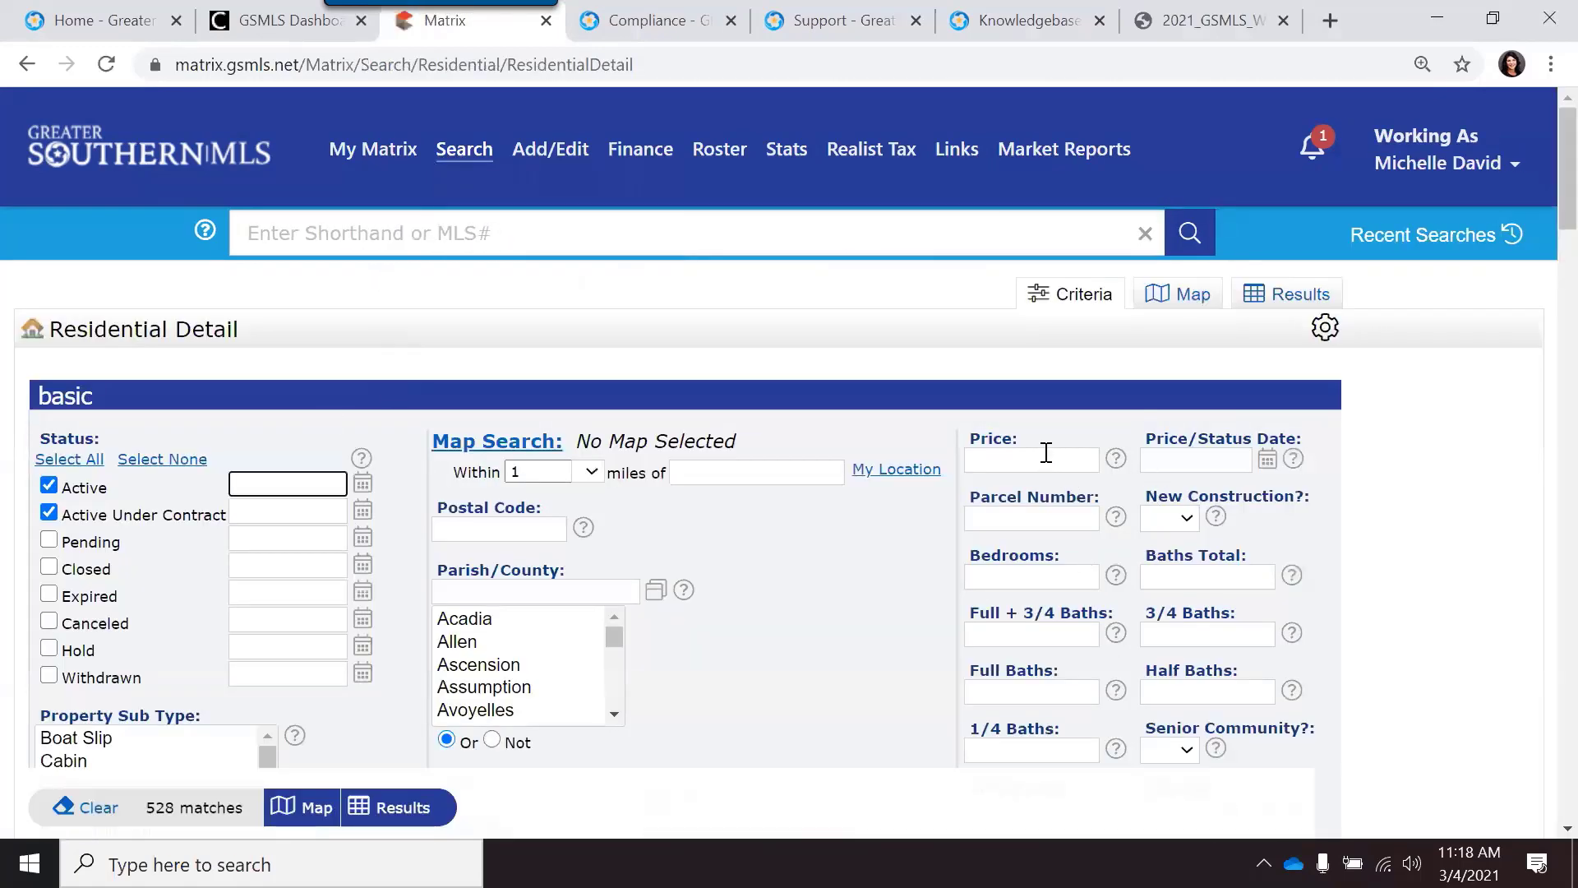
{"action": "left_click", "coordinate": [1045, 453]}
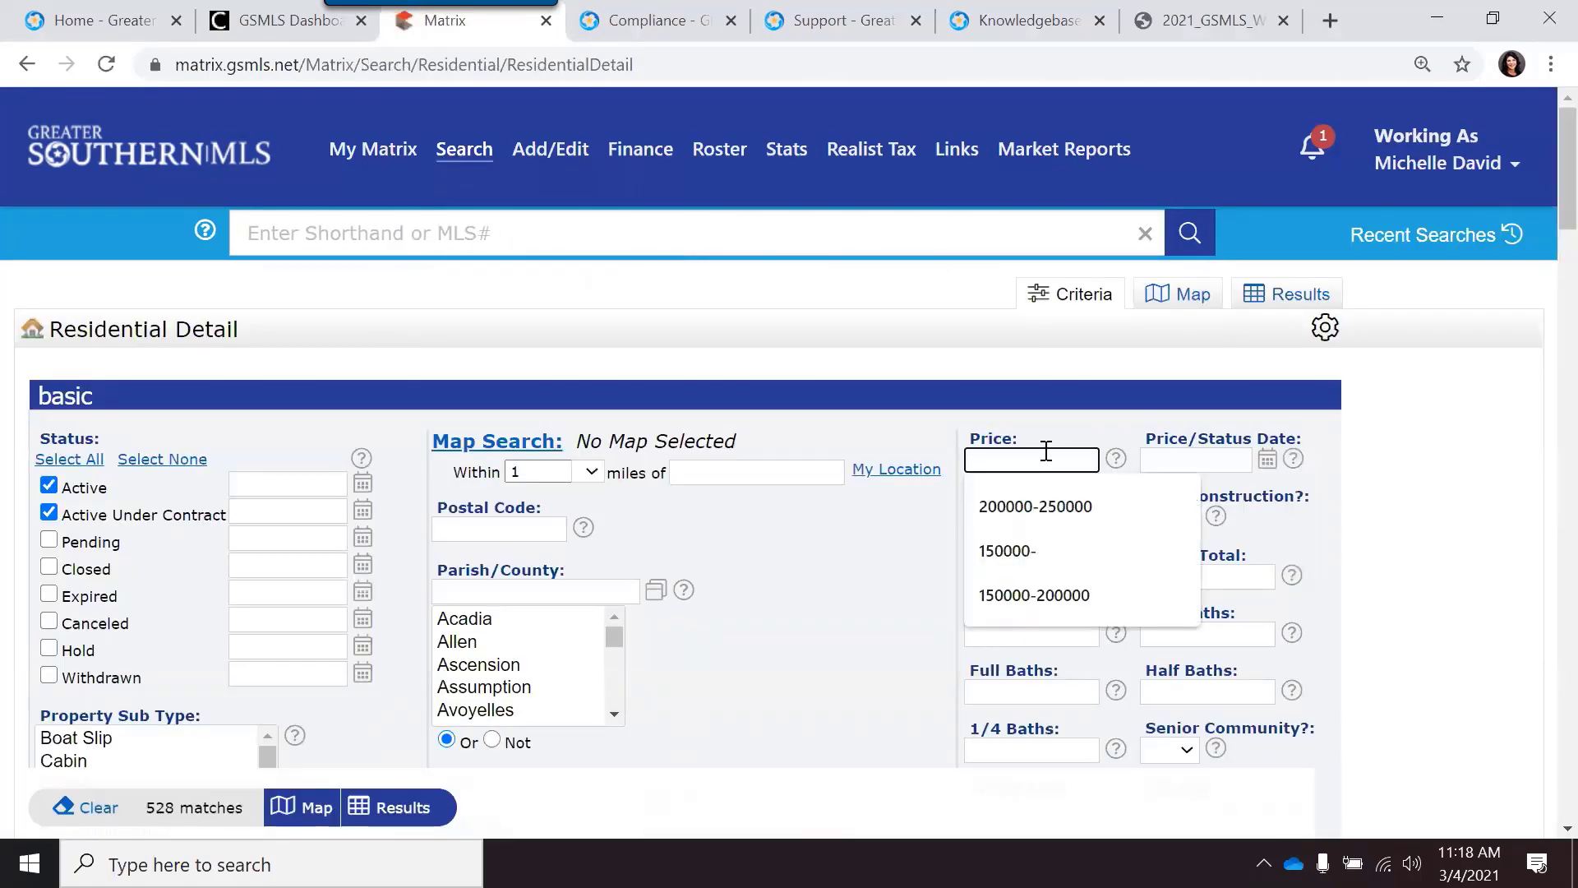
{"action": "left_click", "coordinate": [1059, 508]}
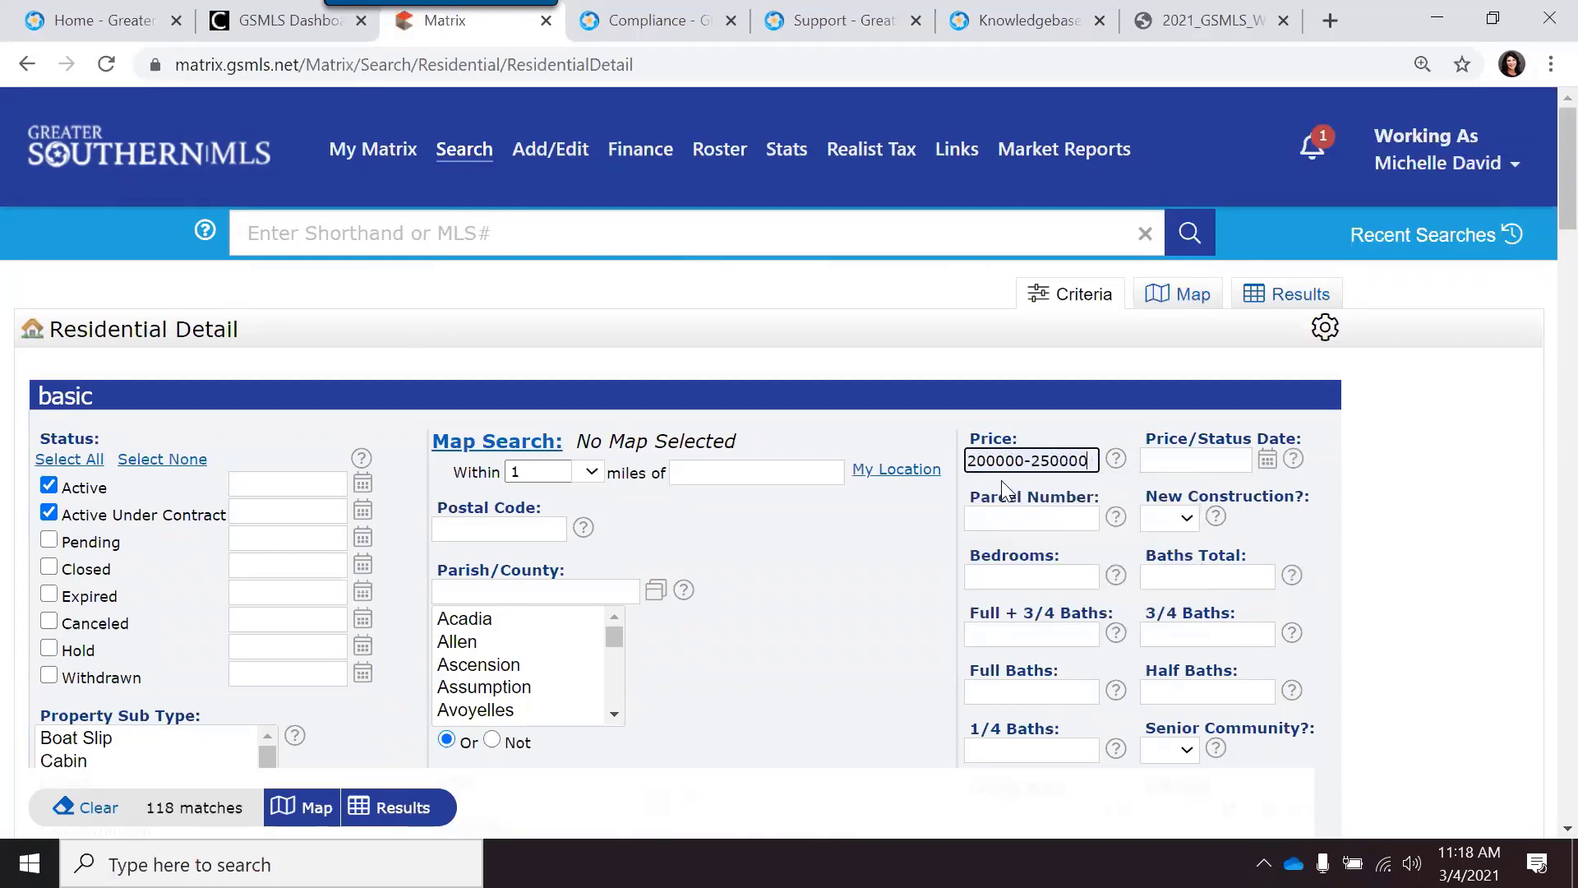
Step: Select Sulphur as the city to search in
{"action": "scroll", "coordinate": [659, 567], "scroll_direction": "down", "scroll_amount": 3}
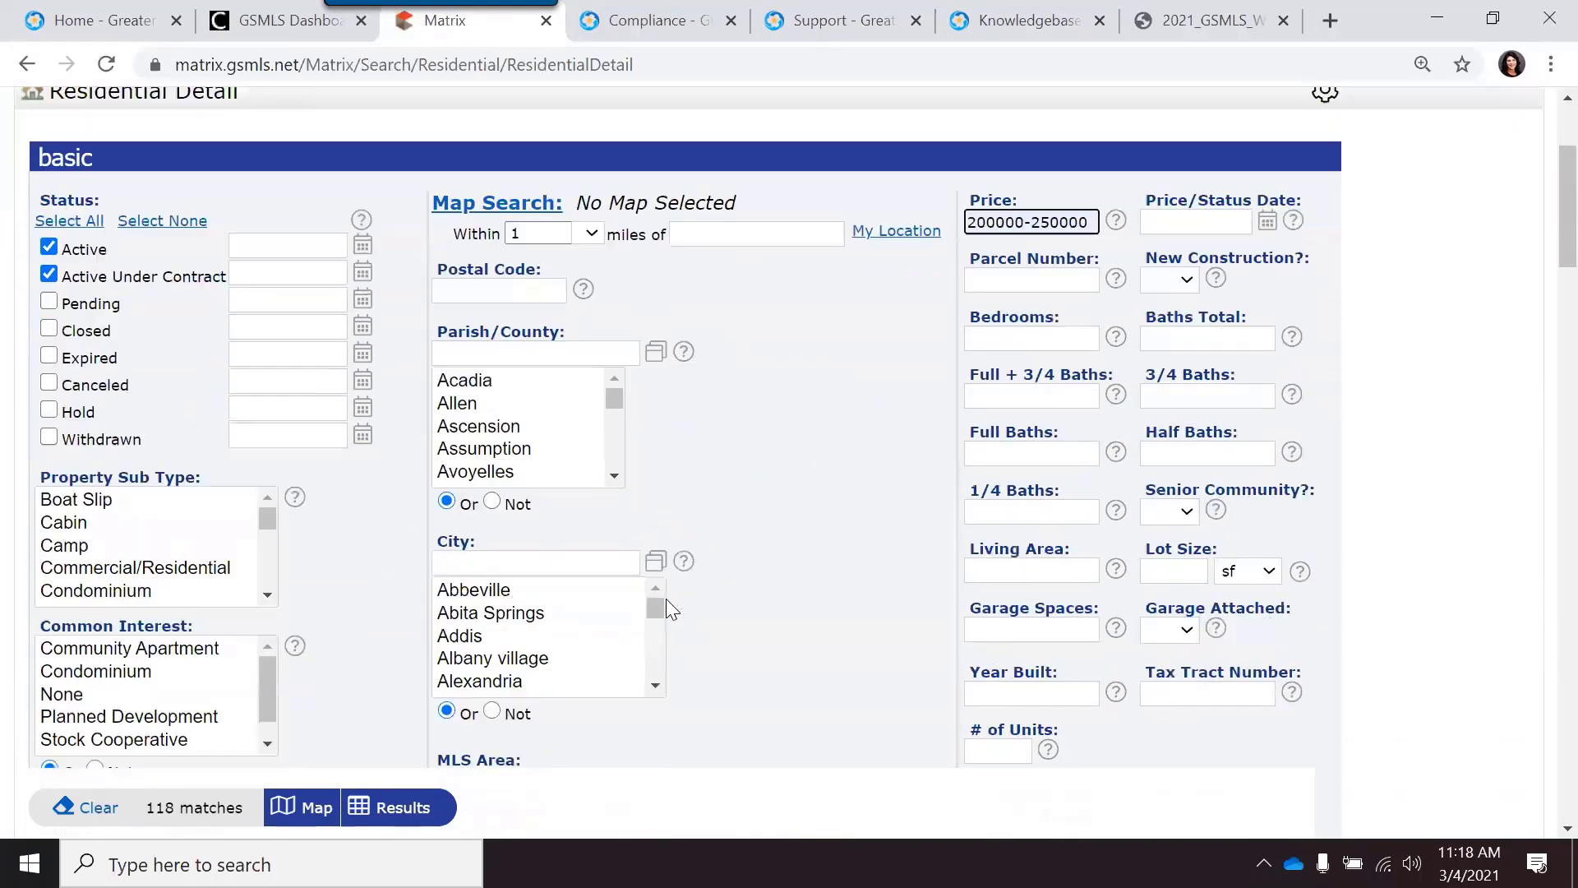
{"action": "scroll", "coordinate": [576, 624], "scroll_direction": "down", "scroll_amount": 2}
{"action": "left_click", "coordinate": [532, 551]}
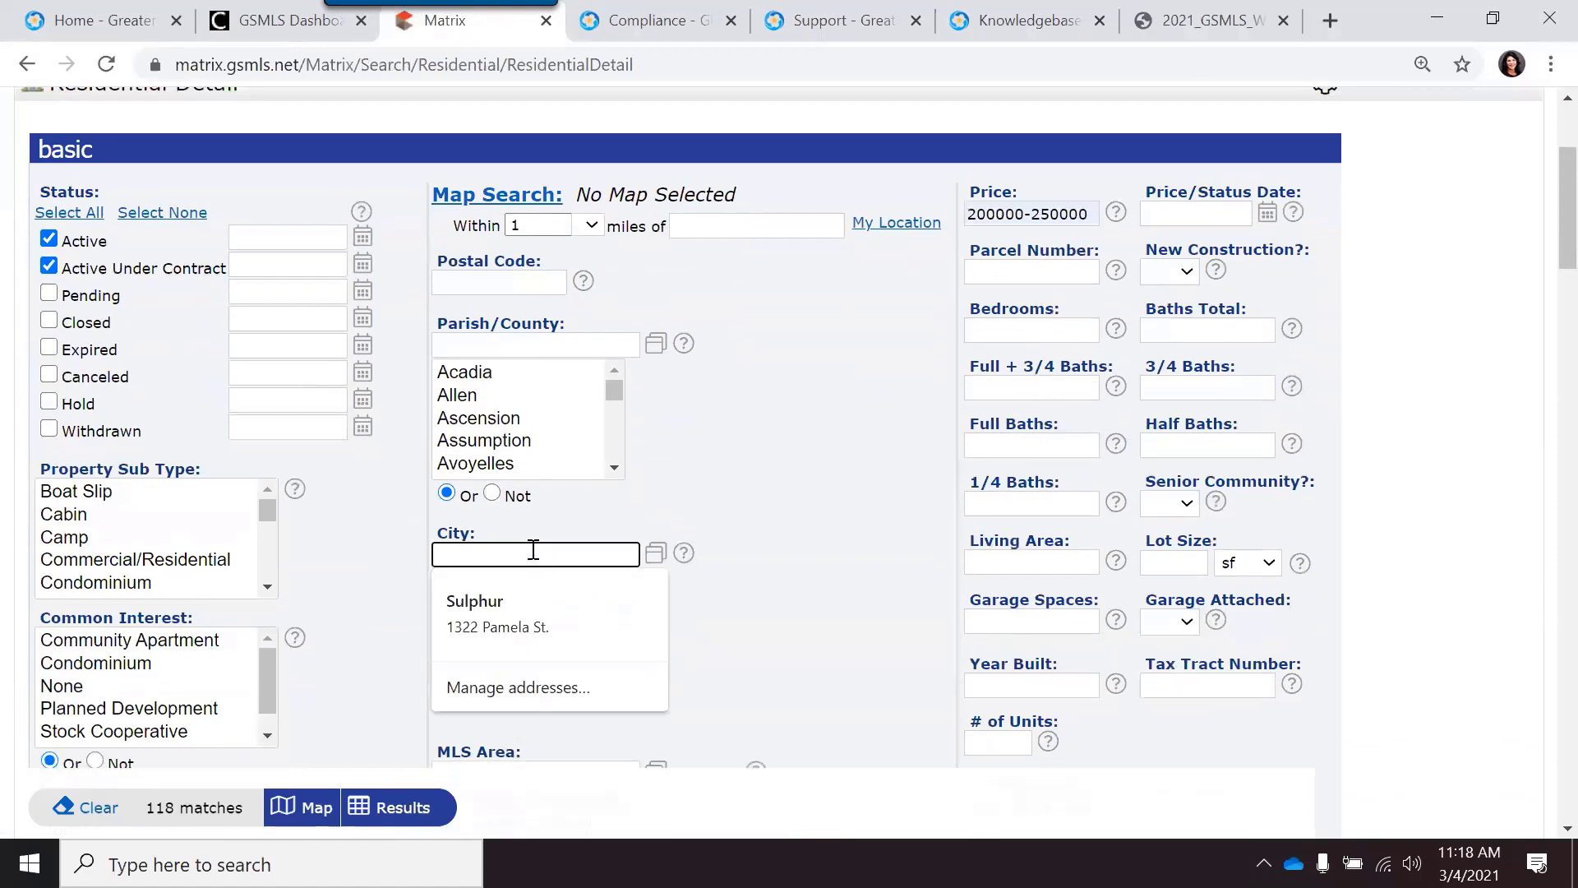
{"action": "type", "text": "Westlake"}
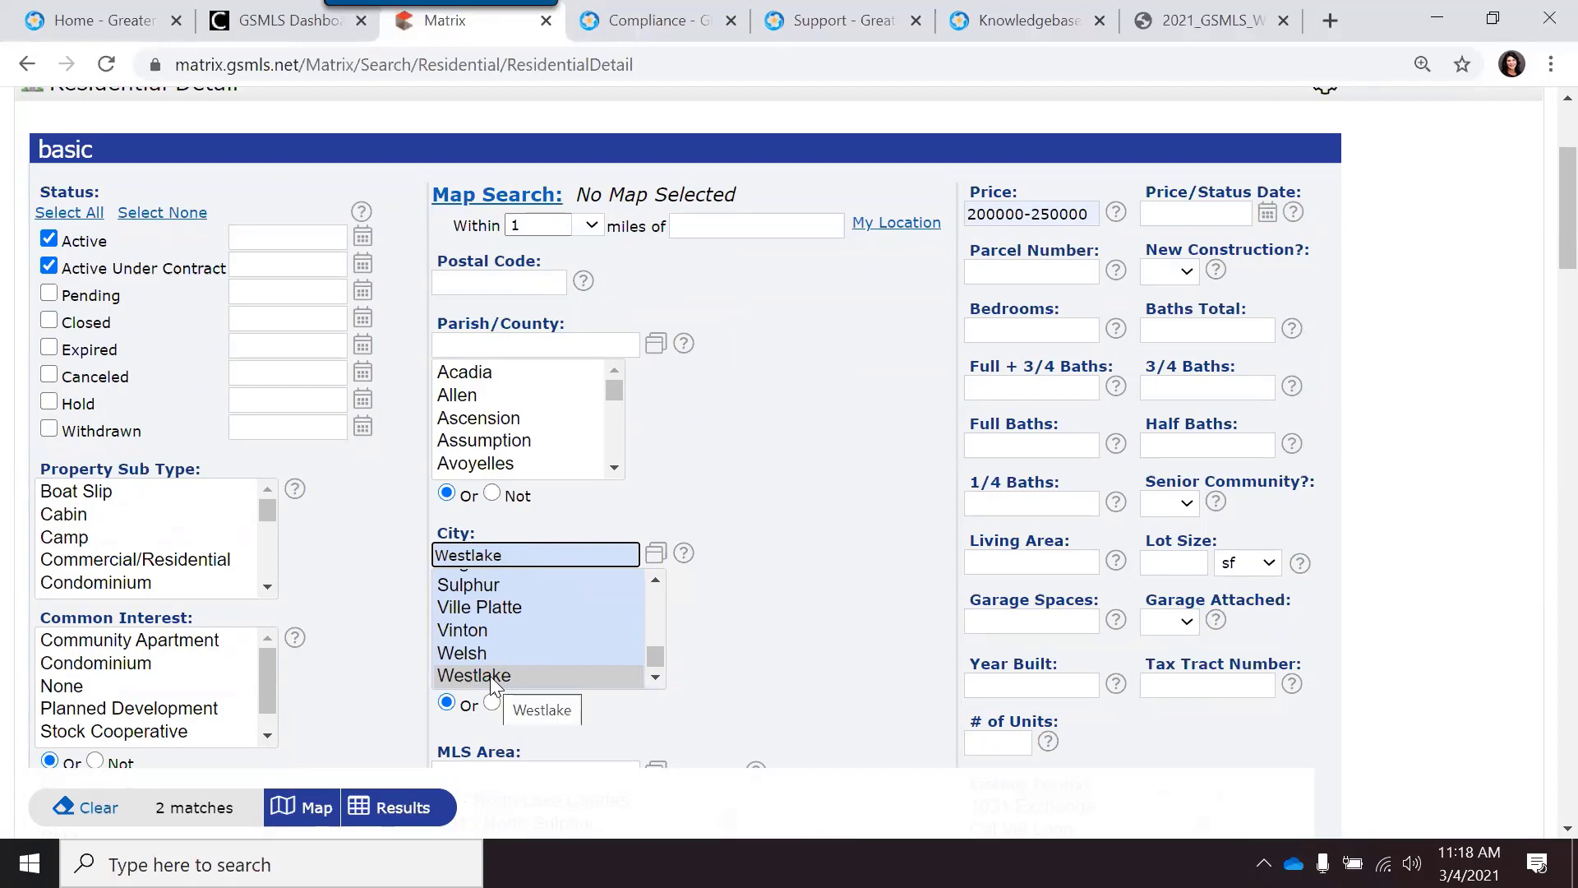
{"action": "left_click", "coordinate": [470, 585]}
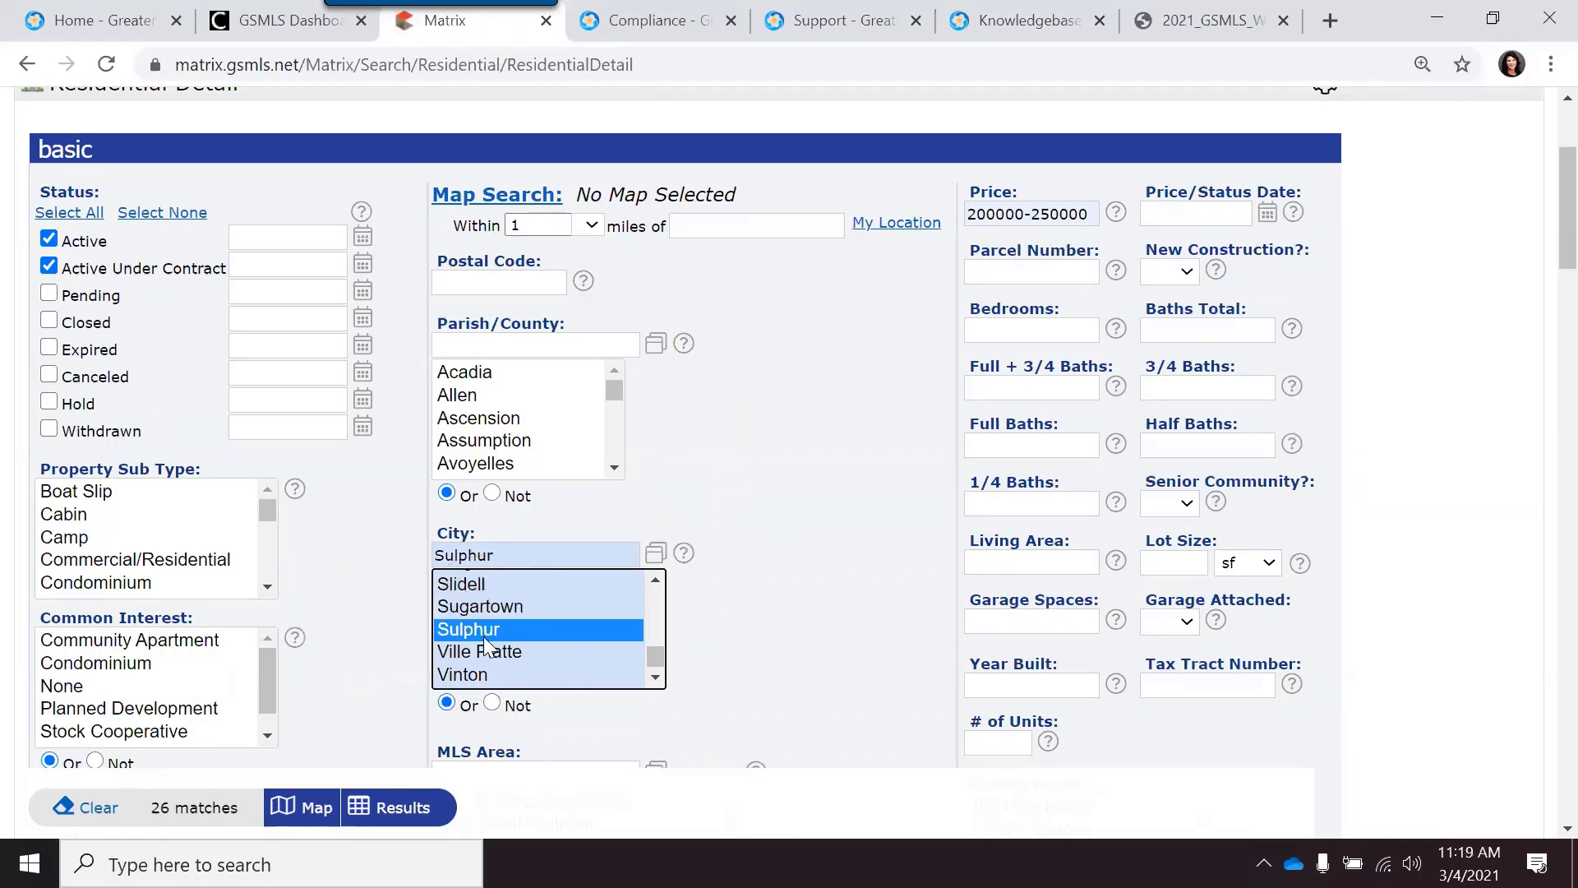
Step: Require 4+ bedrooms and 2+ total baths, narrowing the search to 10 matches
{"action": "left_click", "coordinate": [1048, 329]}
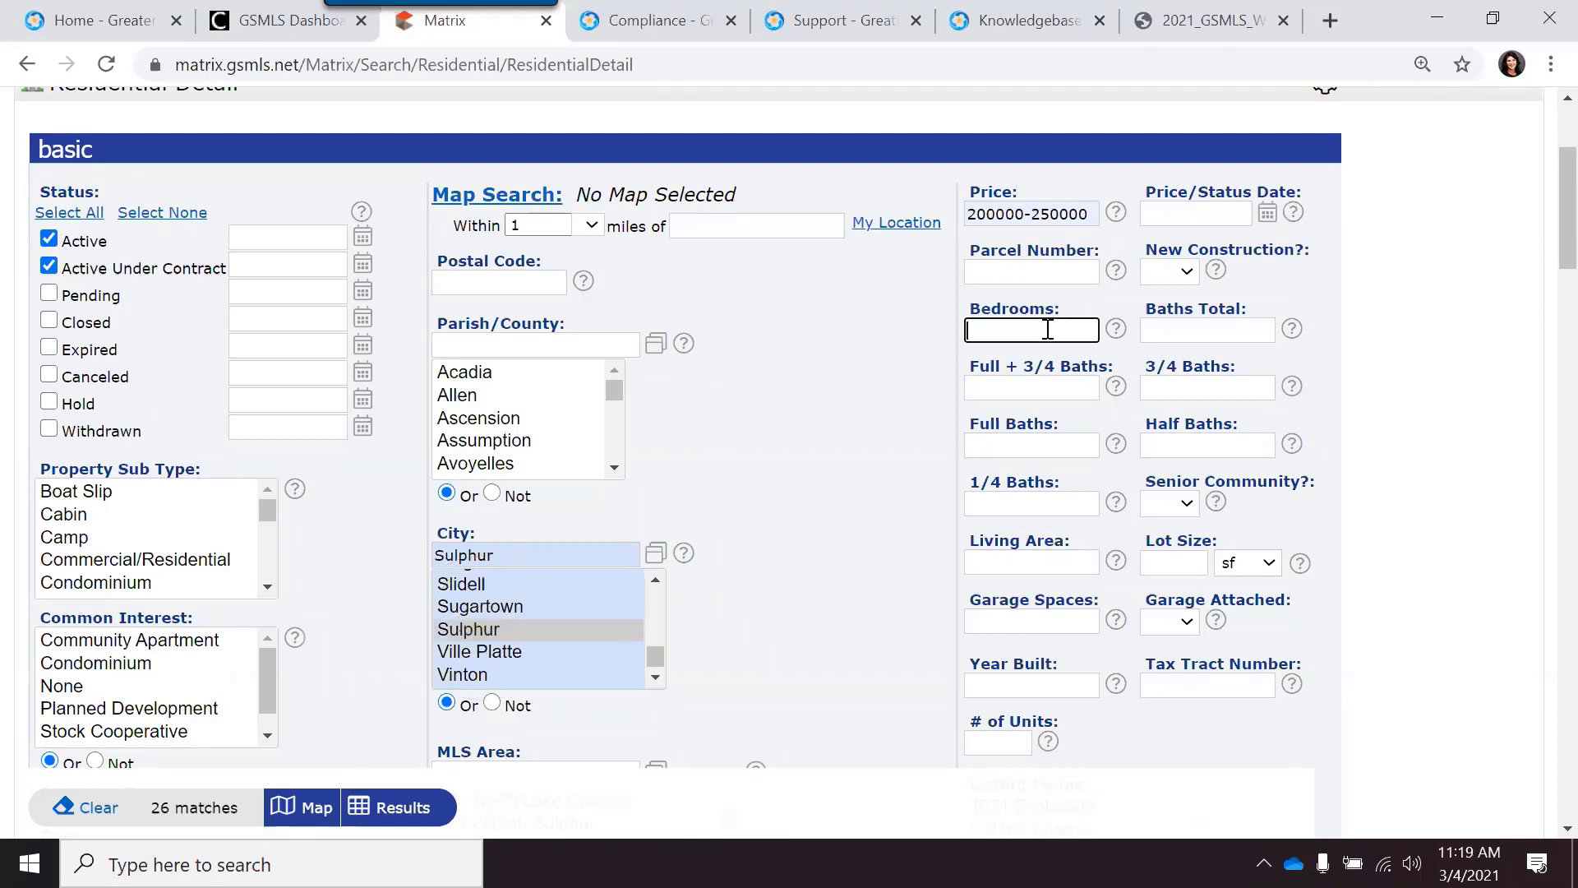
{"action": "type", "text": "3+"}
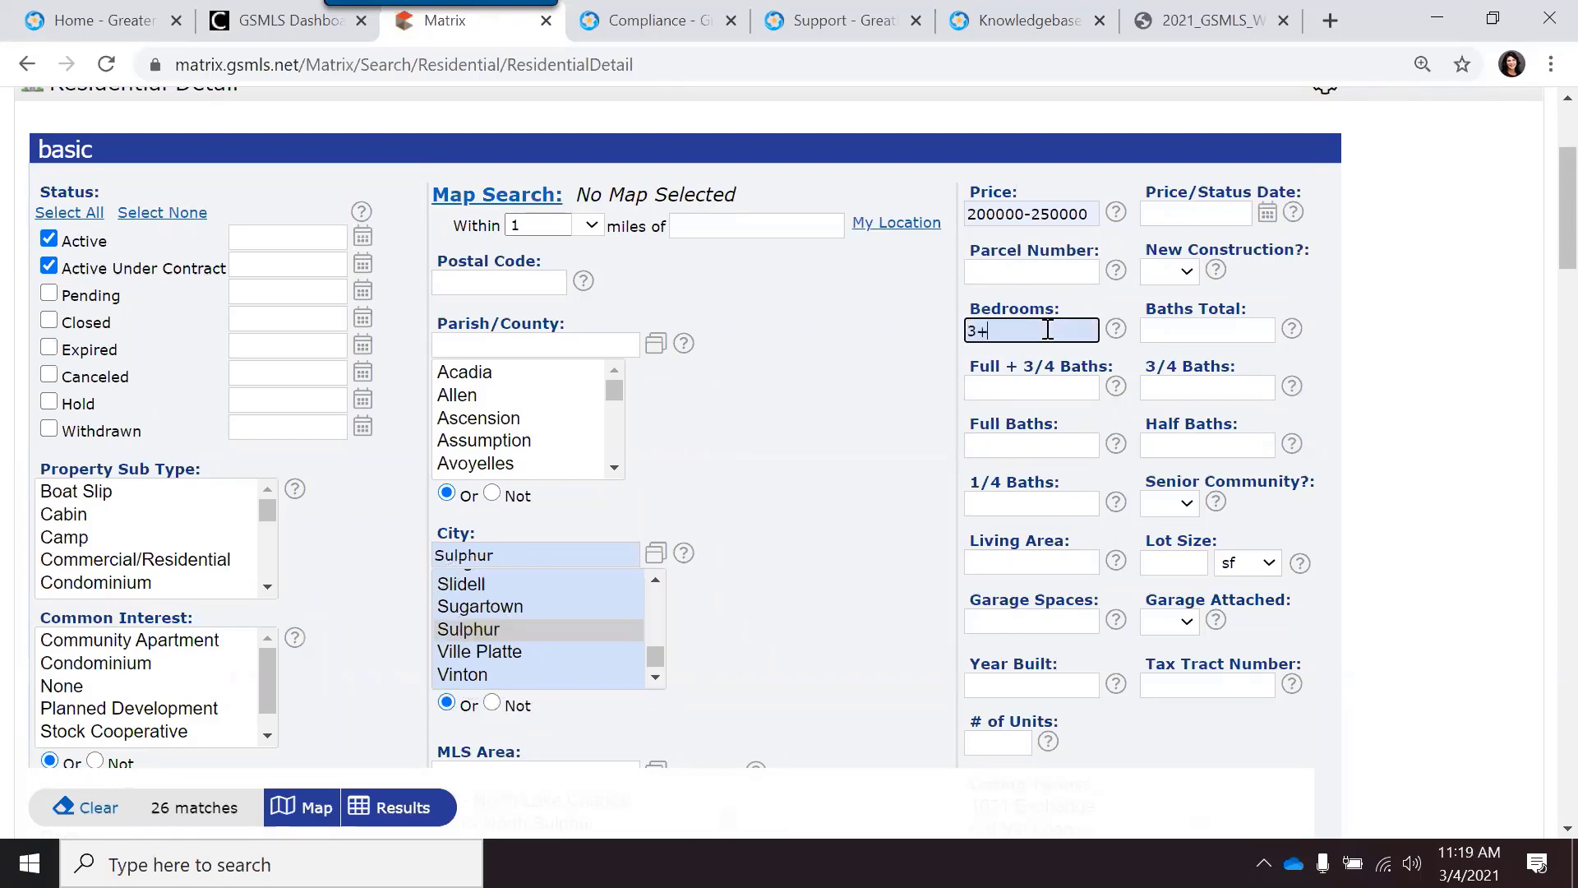
{"action": "left_click", "coordinate": [1171, 331]}
{"action": "type", "text": "2+"}
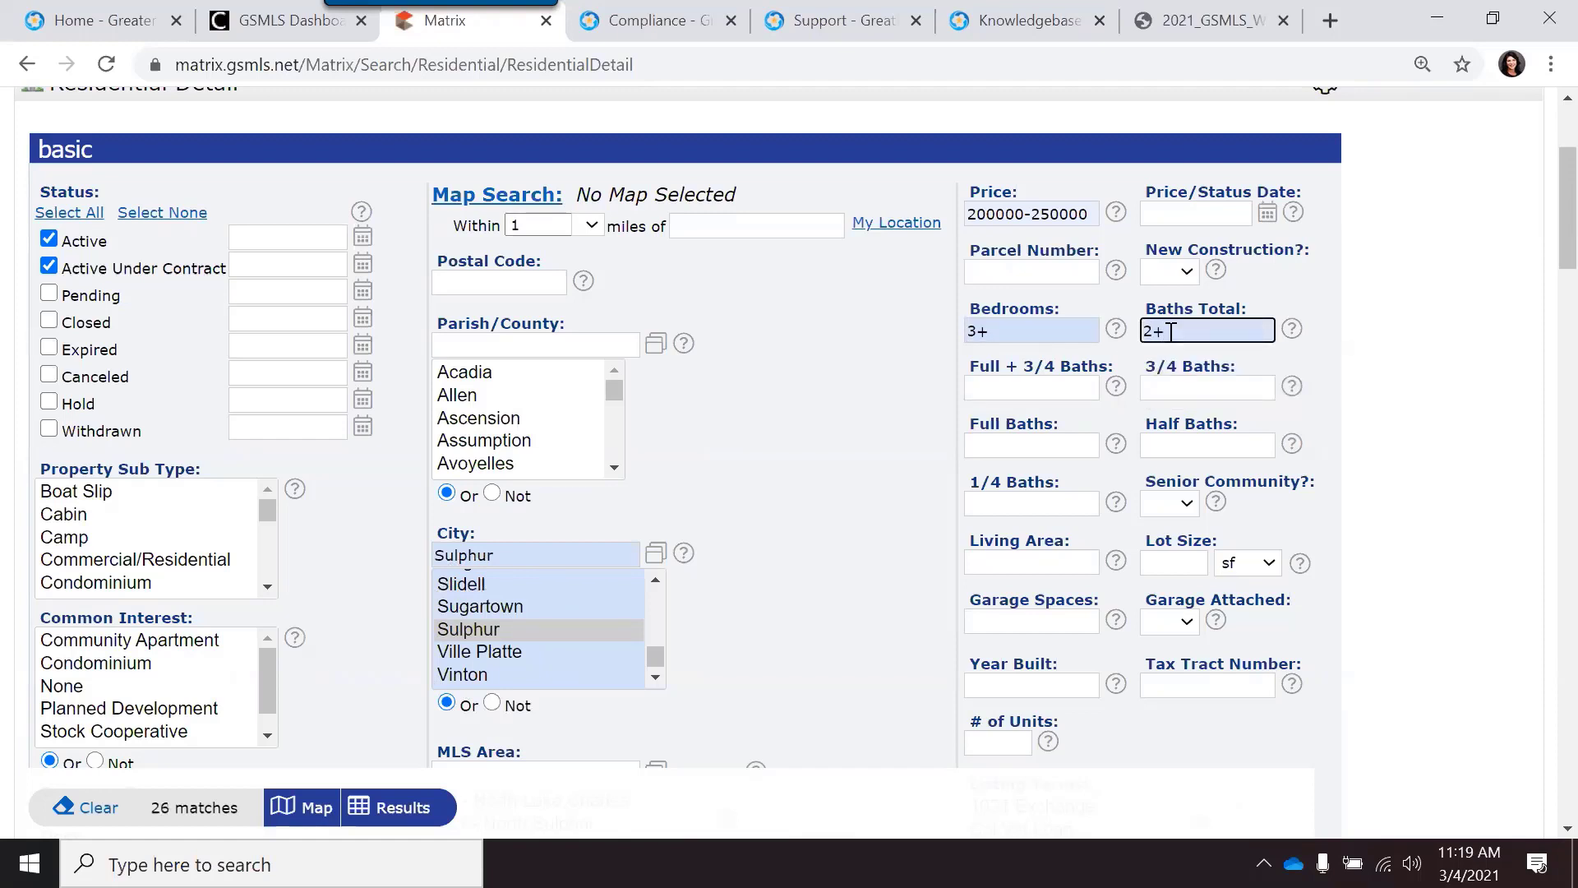
{"action": "key", "text": "BackSpace"}
{"action": "left_click", "coordinate": [1032, 387]}
{"action": "left_click", "coordinate": [1034, 328]}
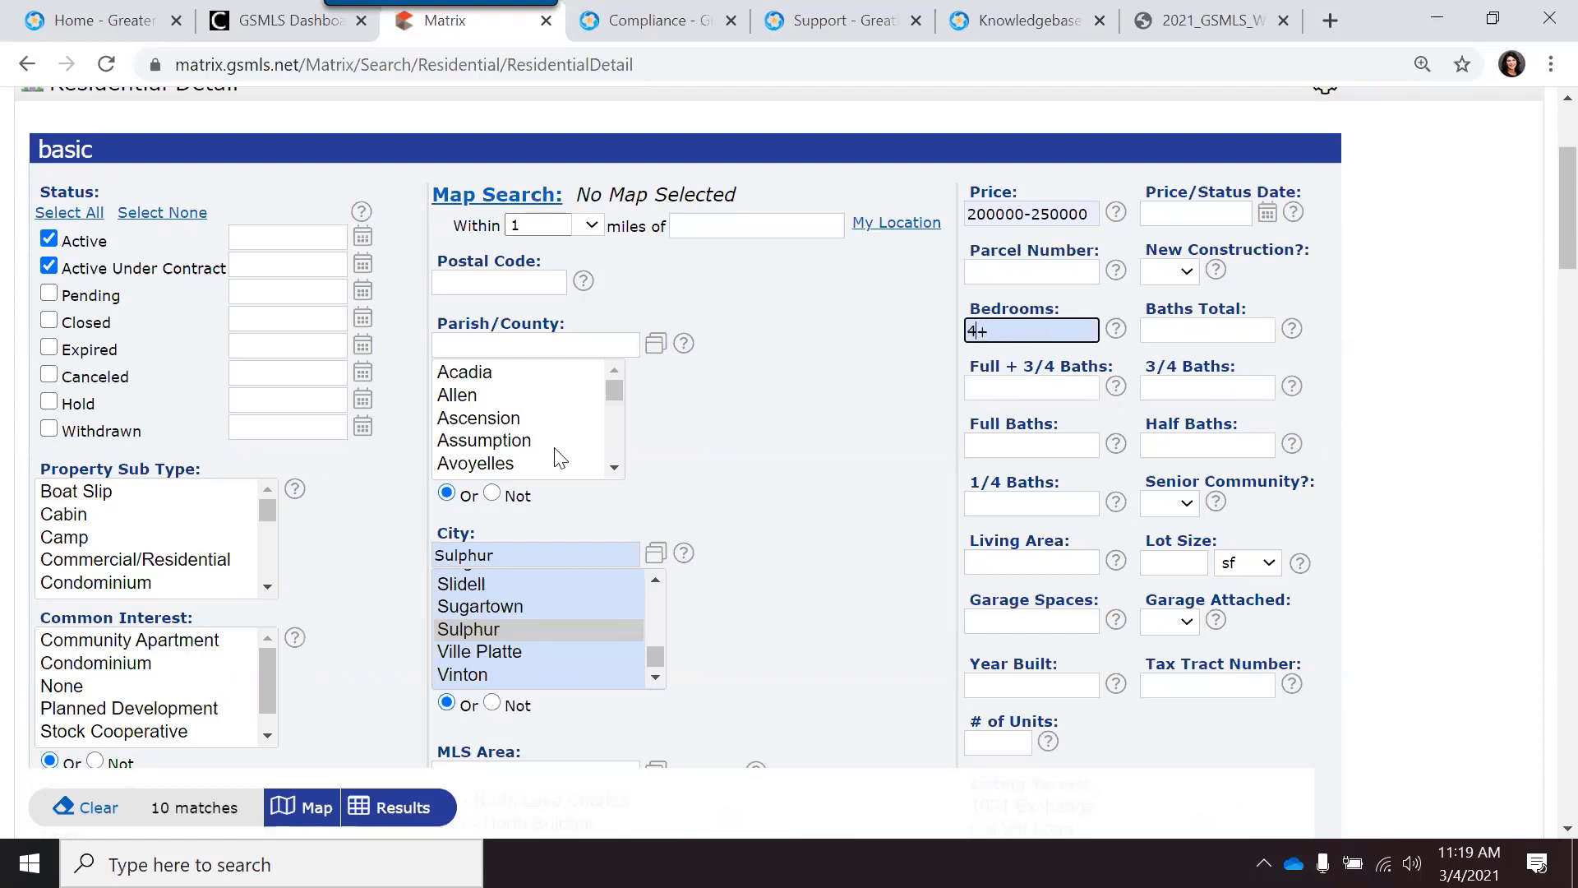
{"action": "left_click", "coordinate": [1176, 329]}
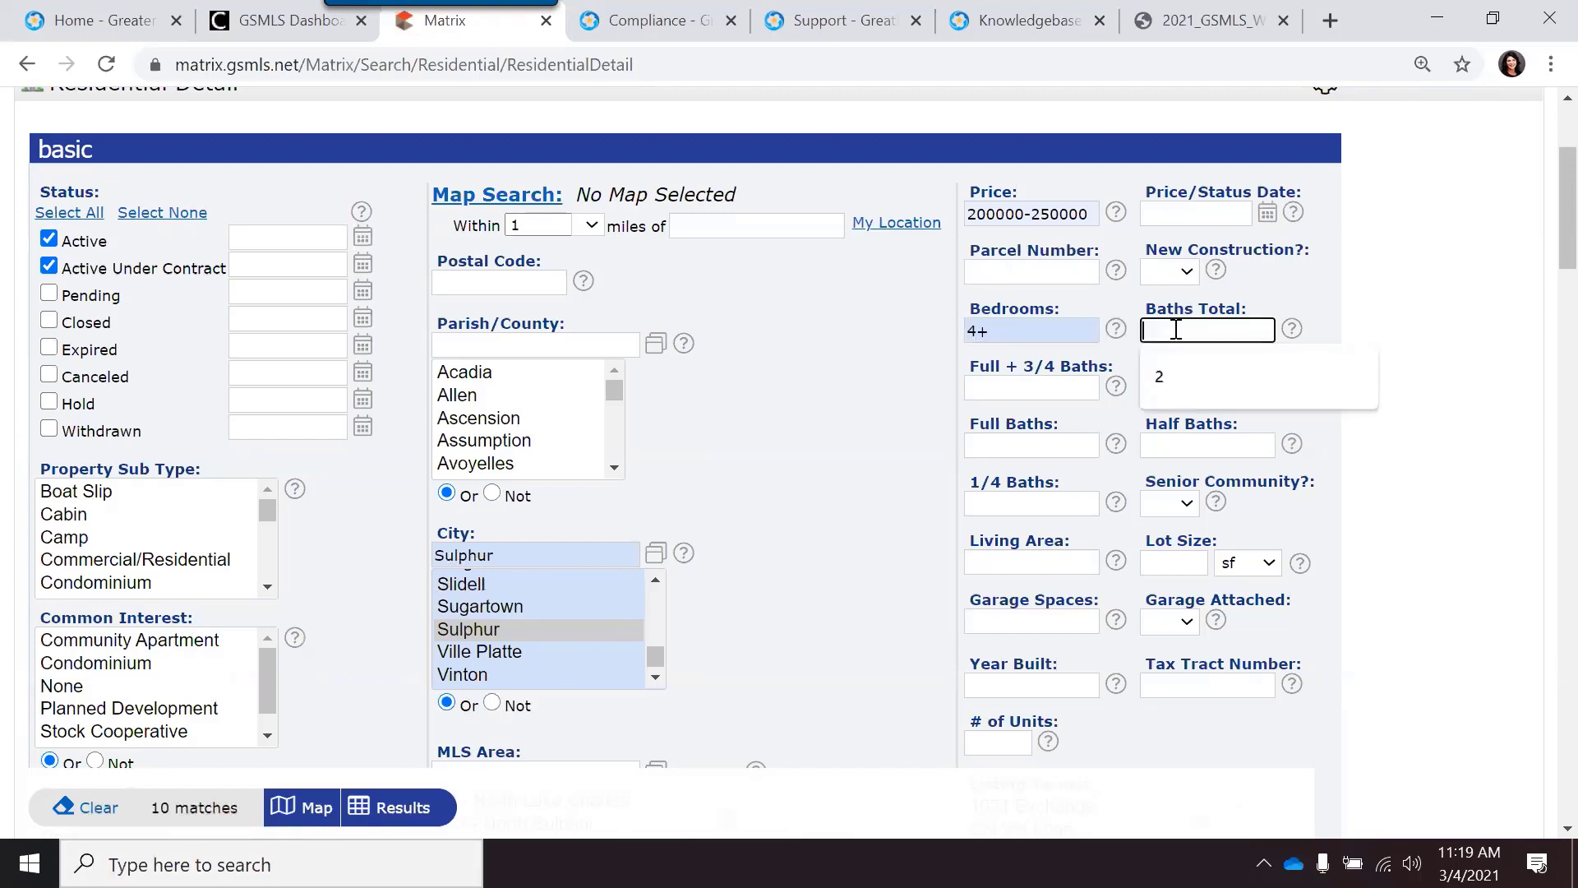
{"action": "key", "text": "Down"}
{"action": "key", "text": "Return"}
{"action": "type", "text": "+"}
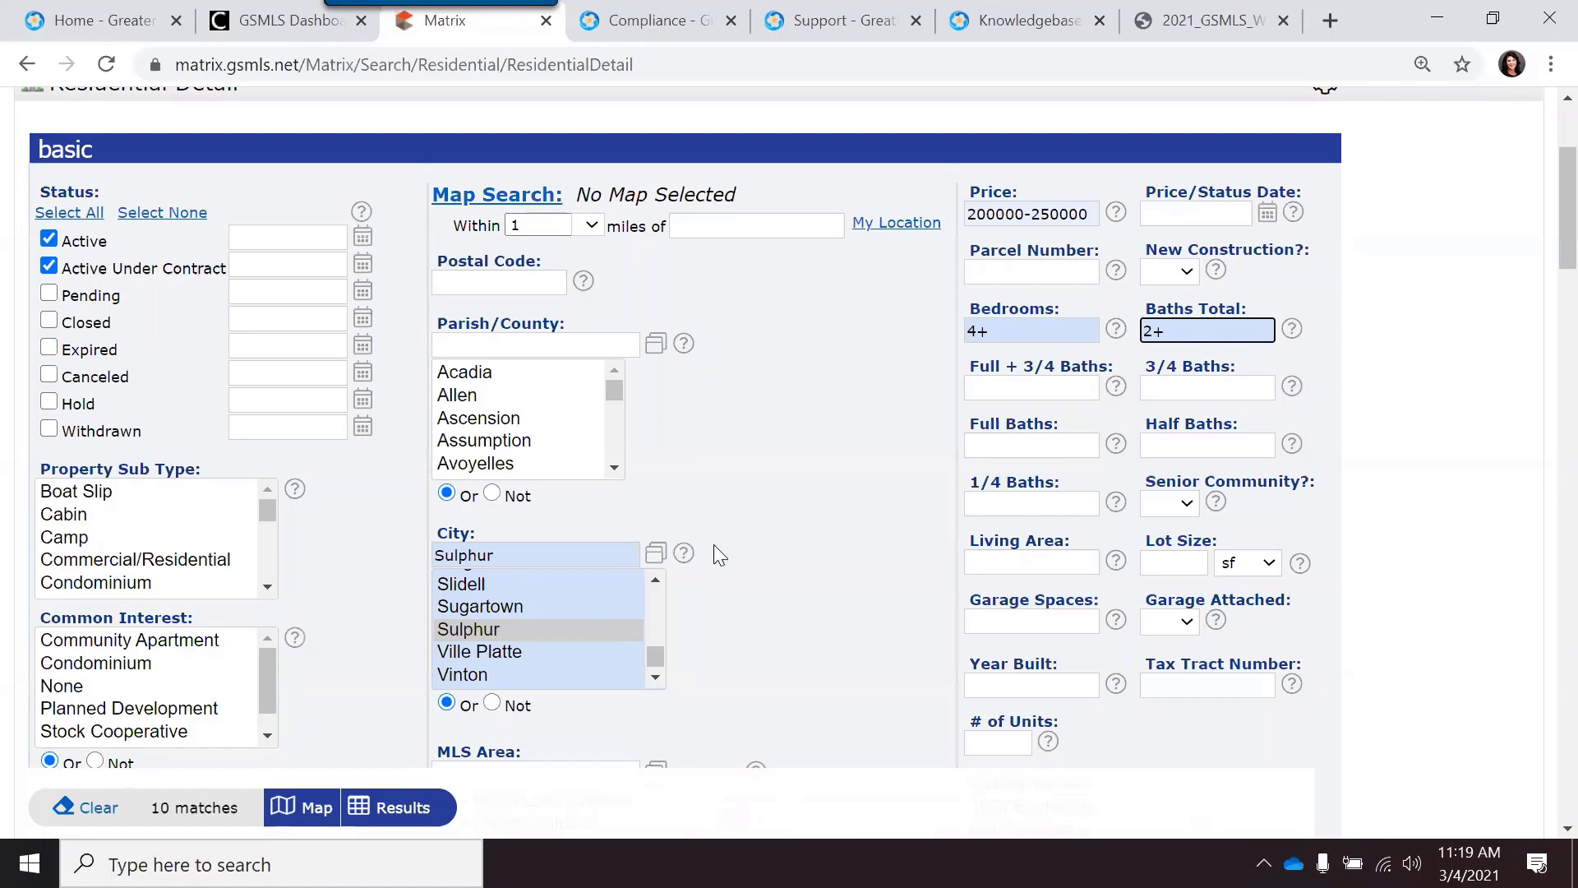
{"action": "scroll", "coordinate": [773, 524], "scroll_direction": "down", "scroll_amount": 5}
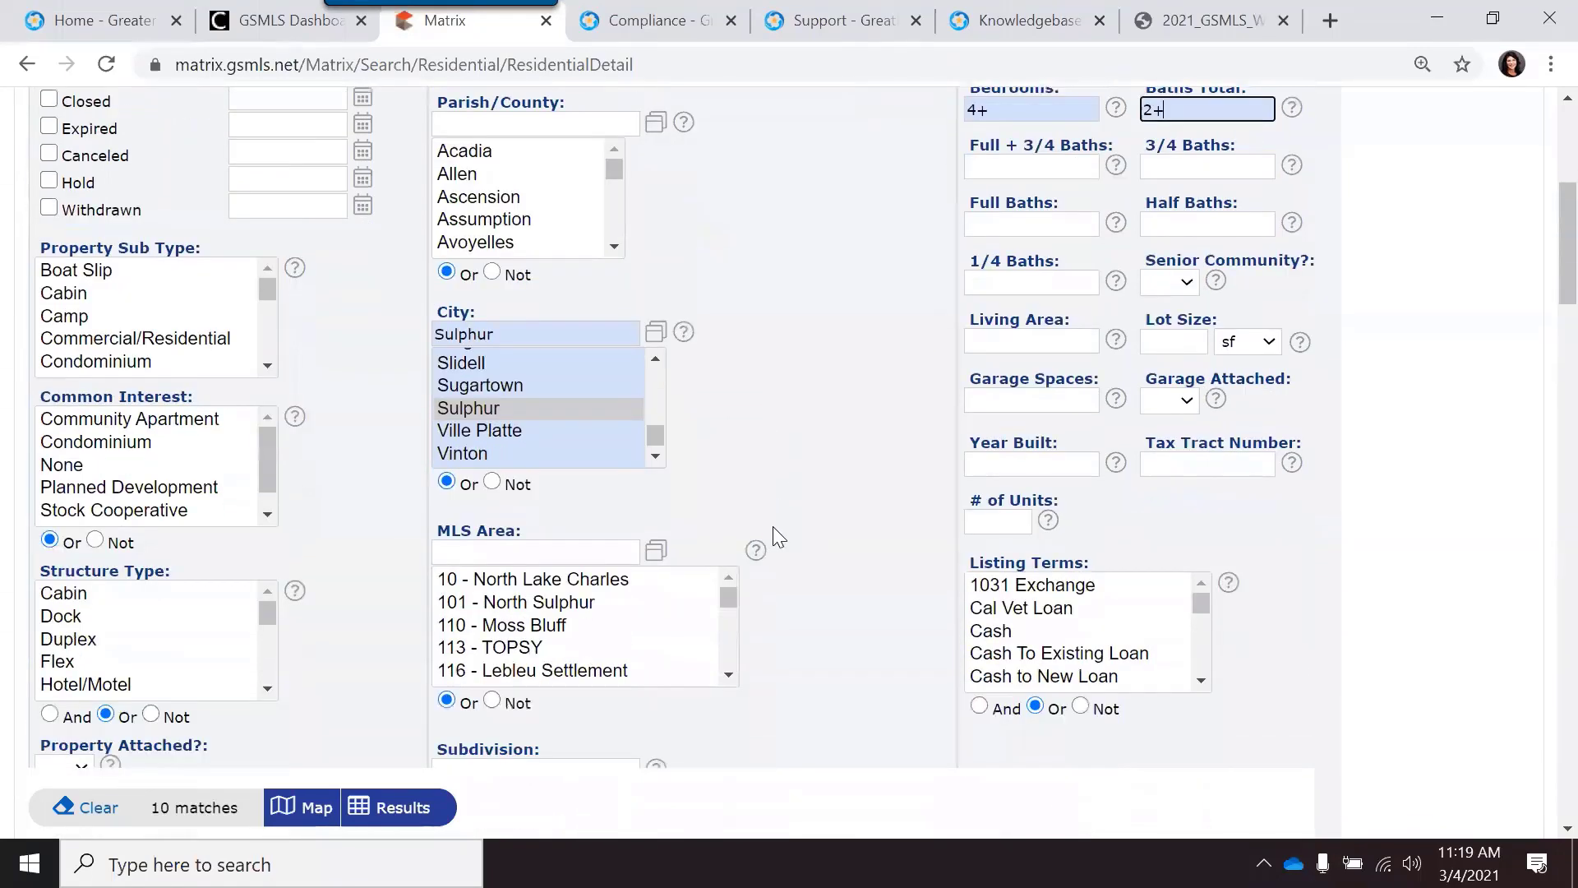
{"action": "scroll", "coordinate": [777, 534], "scroll_direction": "up", "scroll_amount": 8}
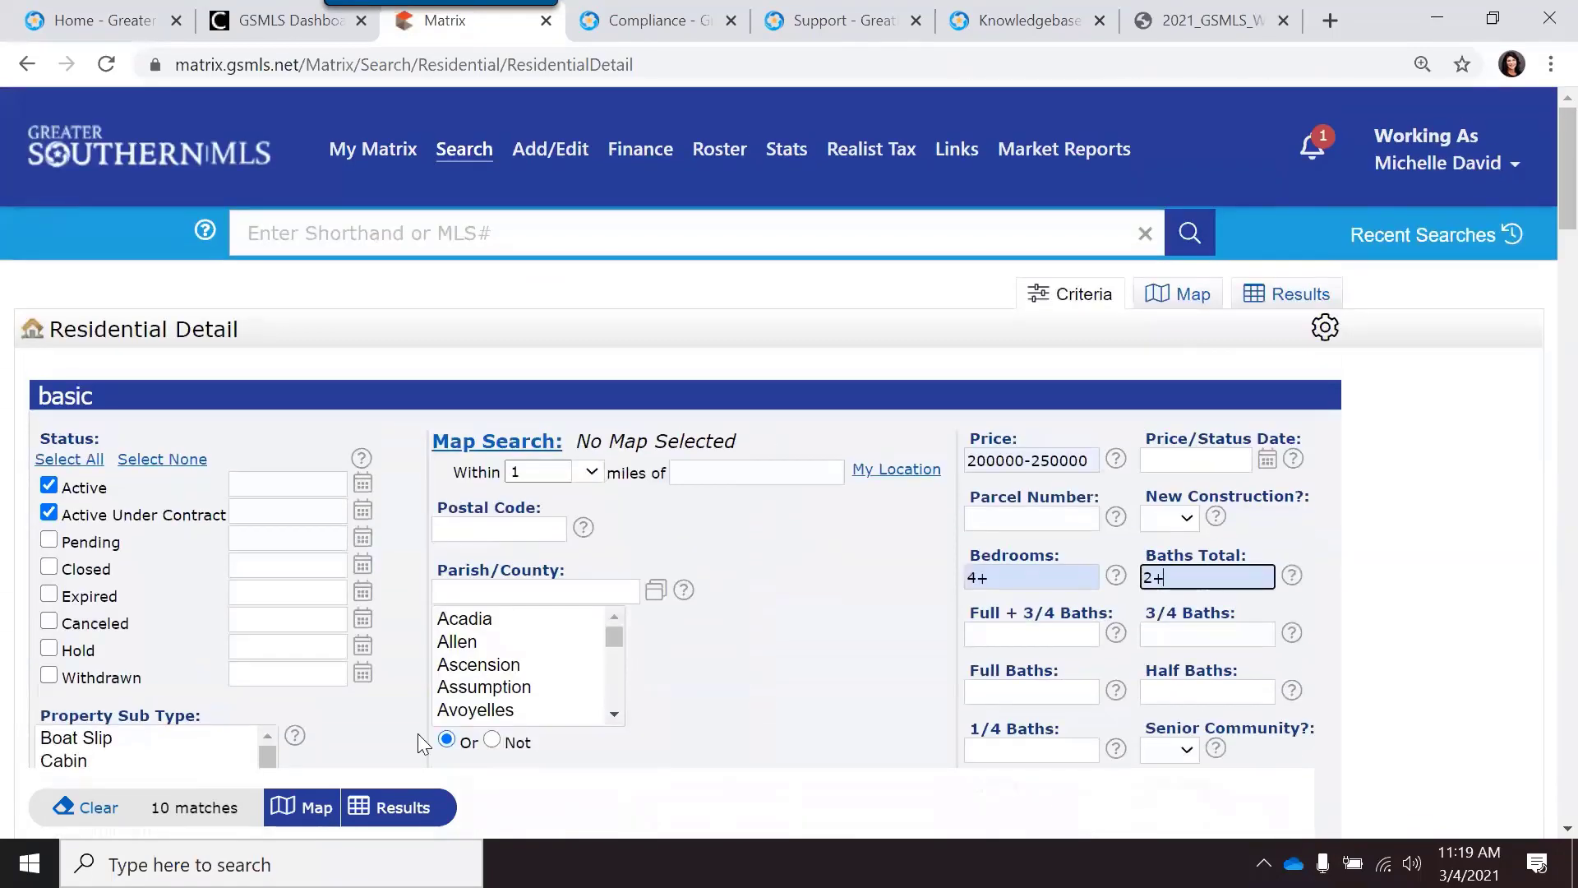
Step: Run the search to list the 10 matching Sulphur homes, leaving no row checked
{"action": "left_click", "coordinate": [400, 810]}
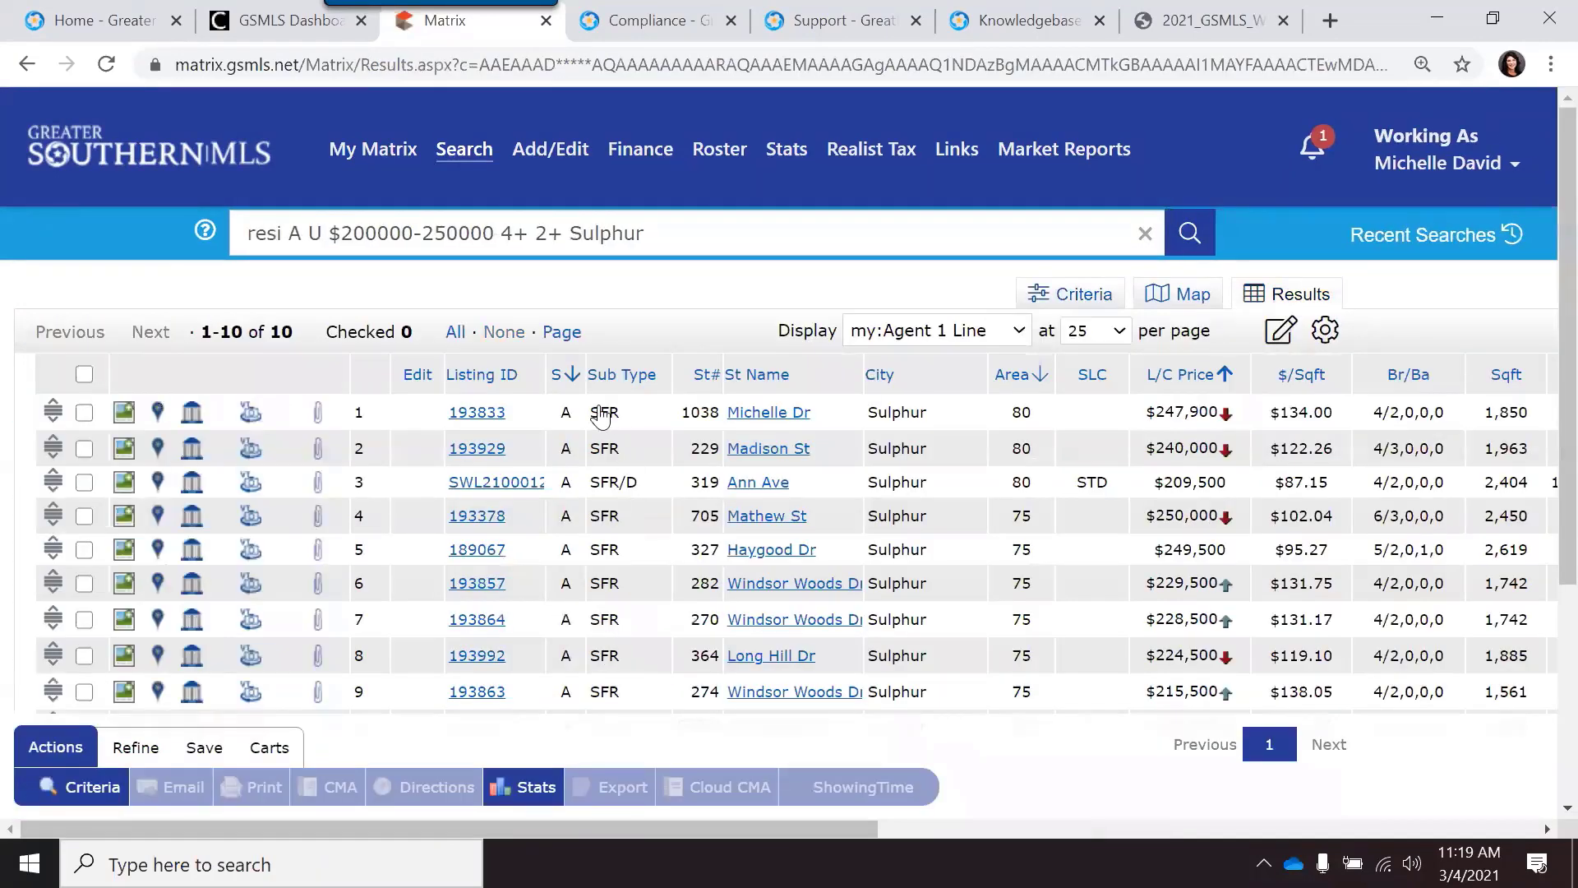
{"action": "scroll", "coordinate": [558, 501], "scroll_direction": "down", "scroll_amount": 2}
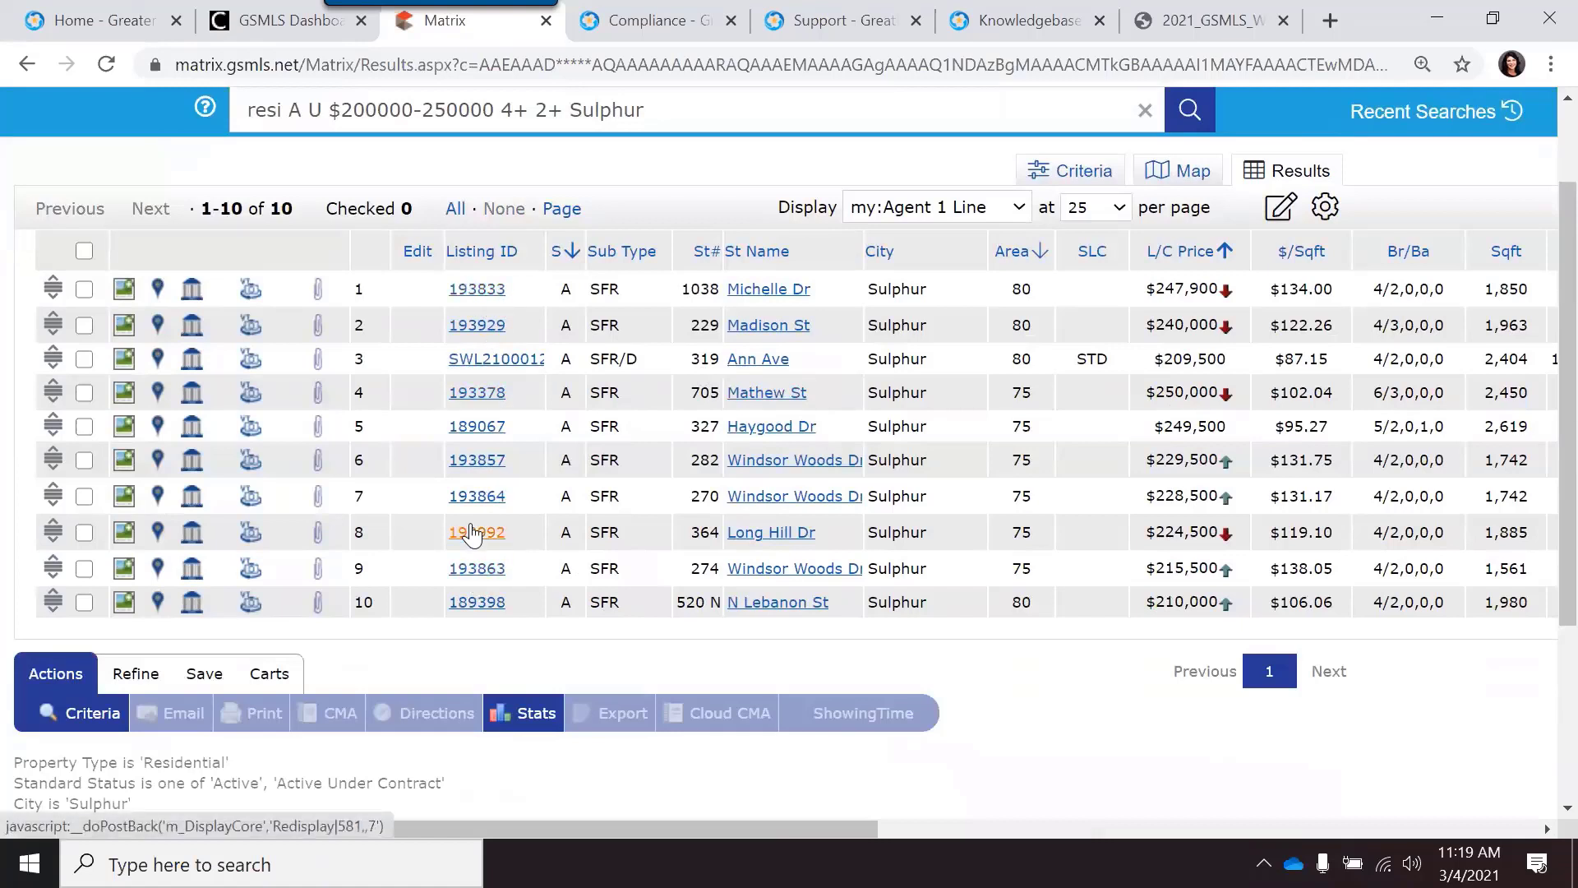
{"action": "left_click", "coordinate": [84, 533]}
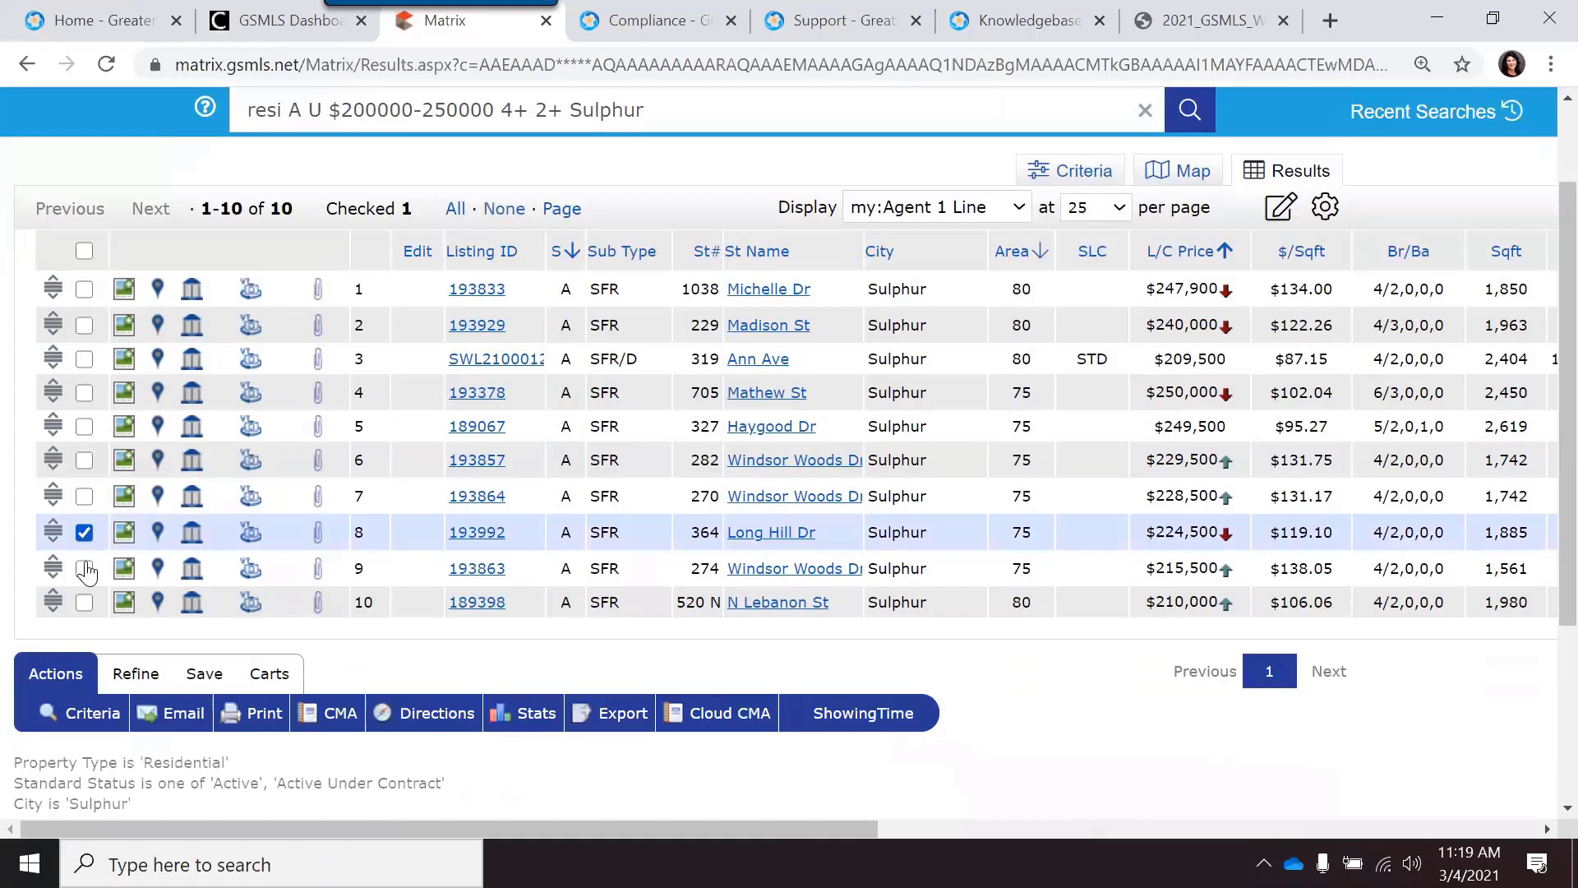
{"action": "left_click", "coordinate": [83, 532]}
{"action": "left_click", "coordinate": [84, 532]}
{"action": "left_click", "coordinate": [84, 533]}
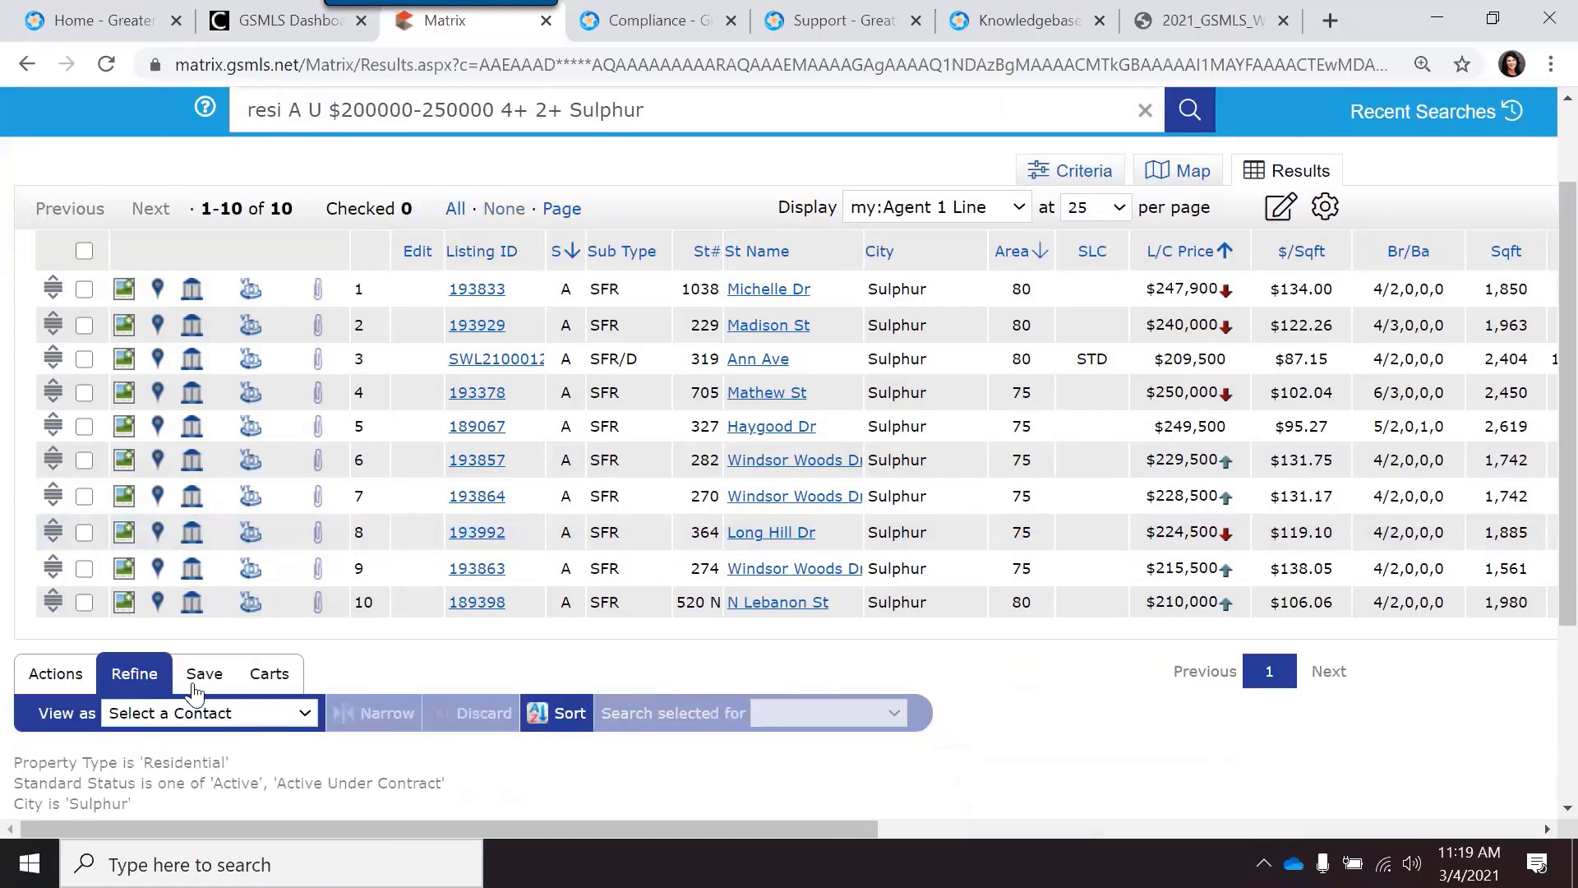
Step: Bring up the Save options below the search results
{"action": "mouse_move", "coordinate": [205, 678]}
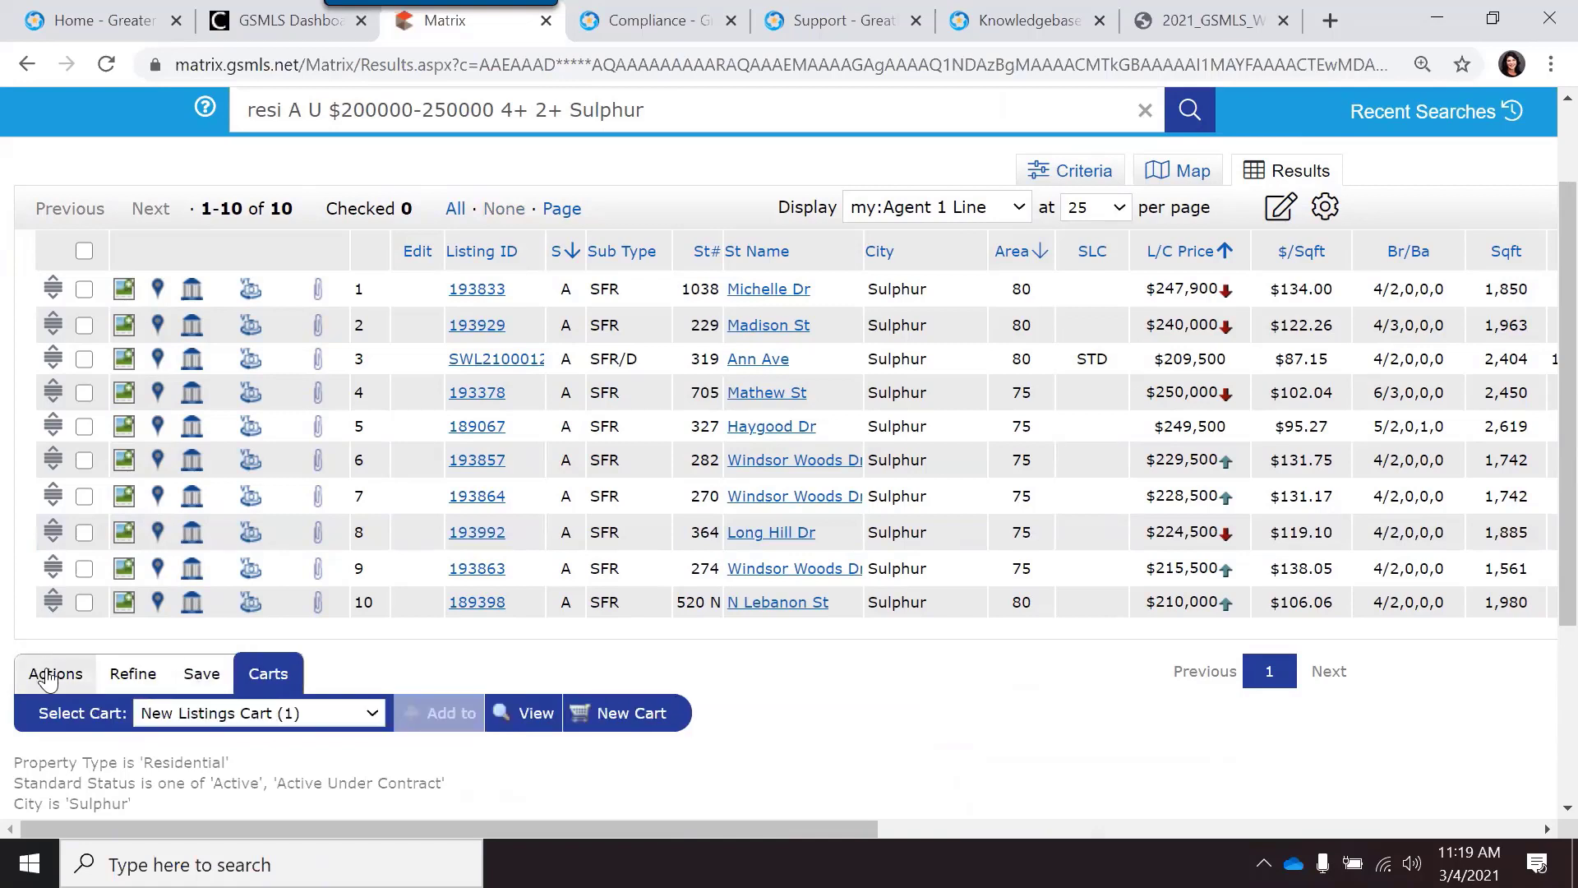
{"action": "mouse_move", "coordinate": [51, 682]}
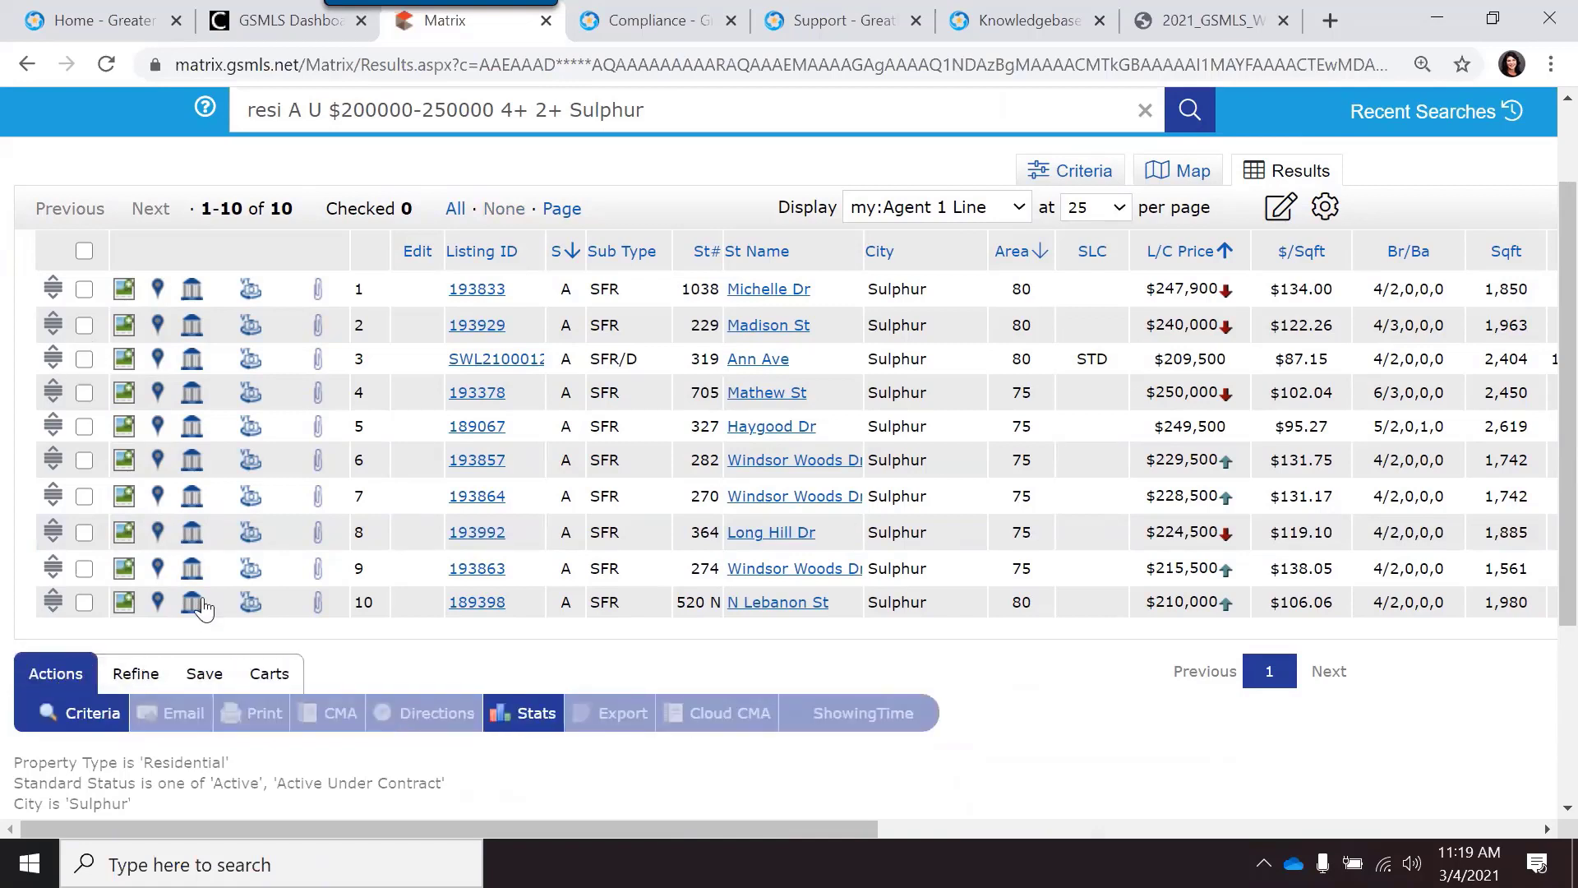
{"action": "left_click", "coordinate": [206, 684]}
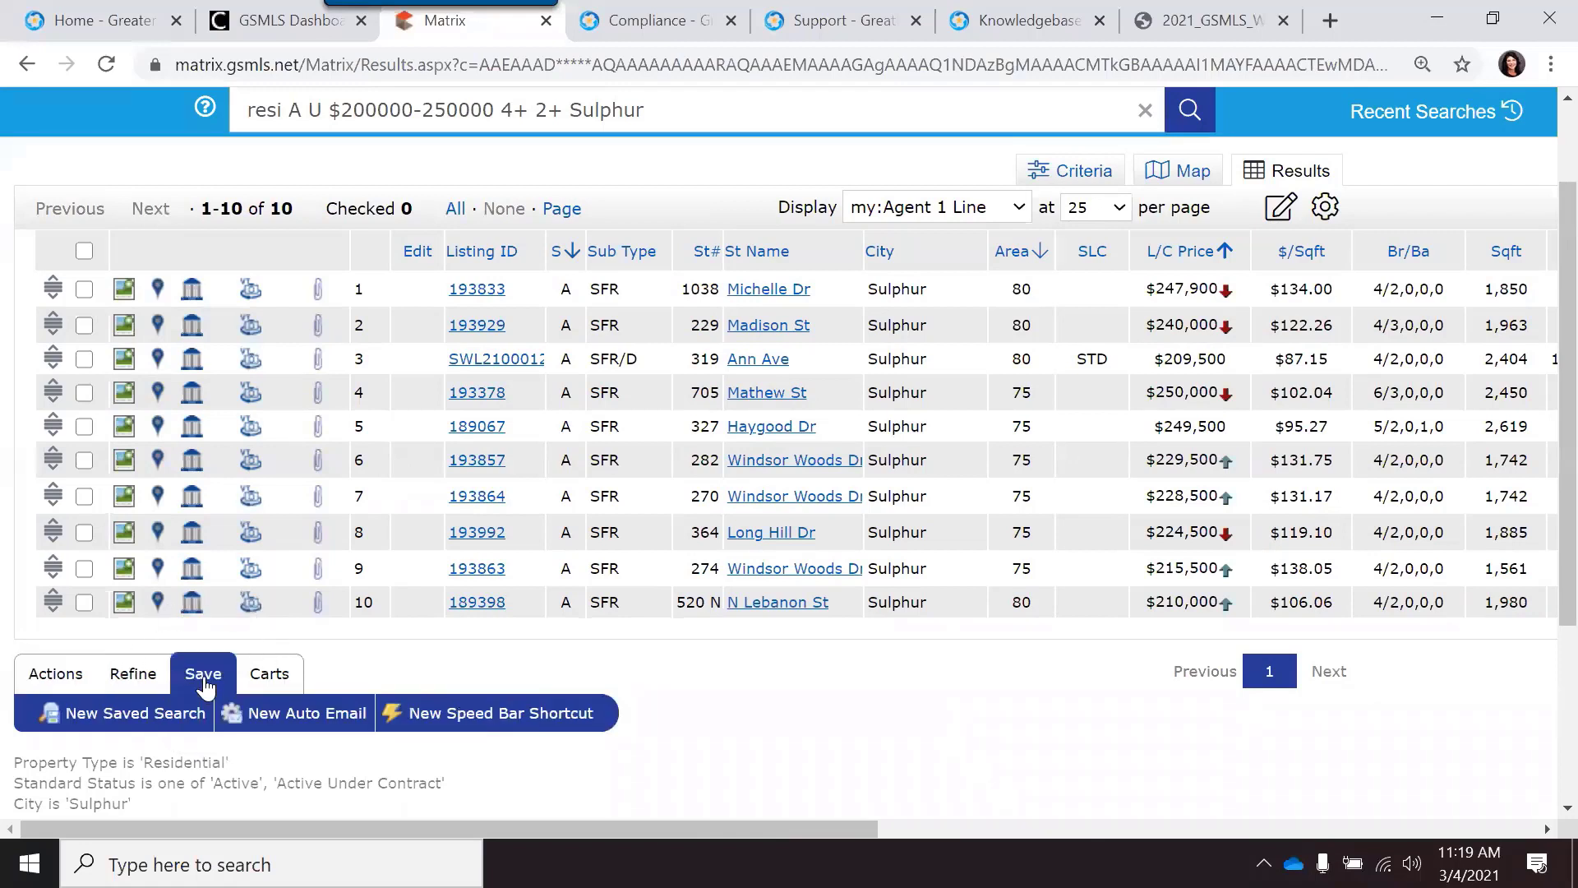
{"action": "left_click", "coordinate": [206, 687]}
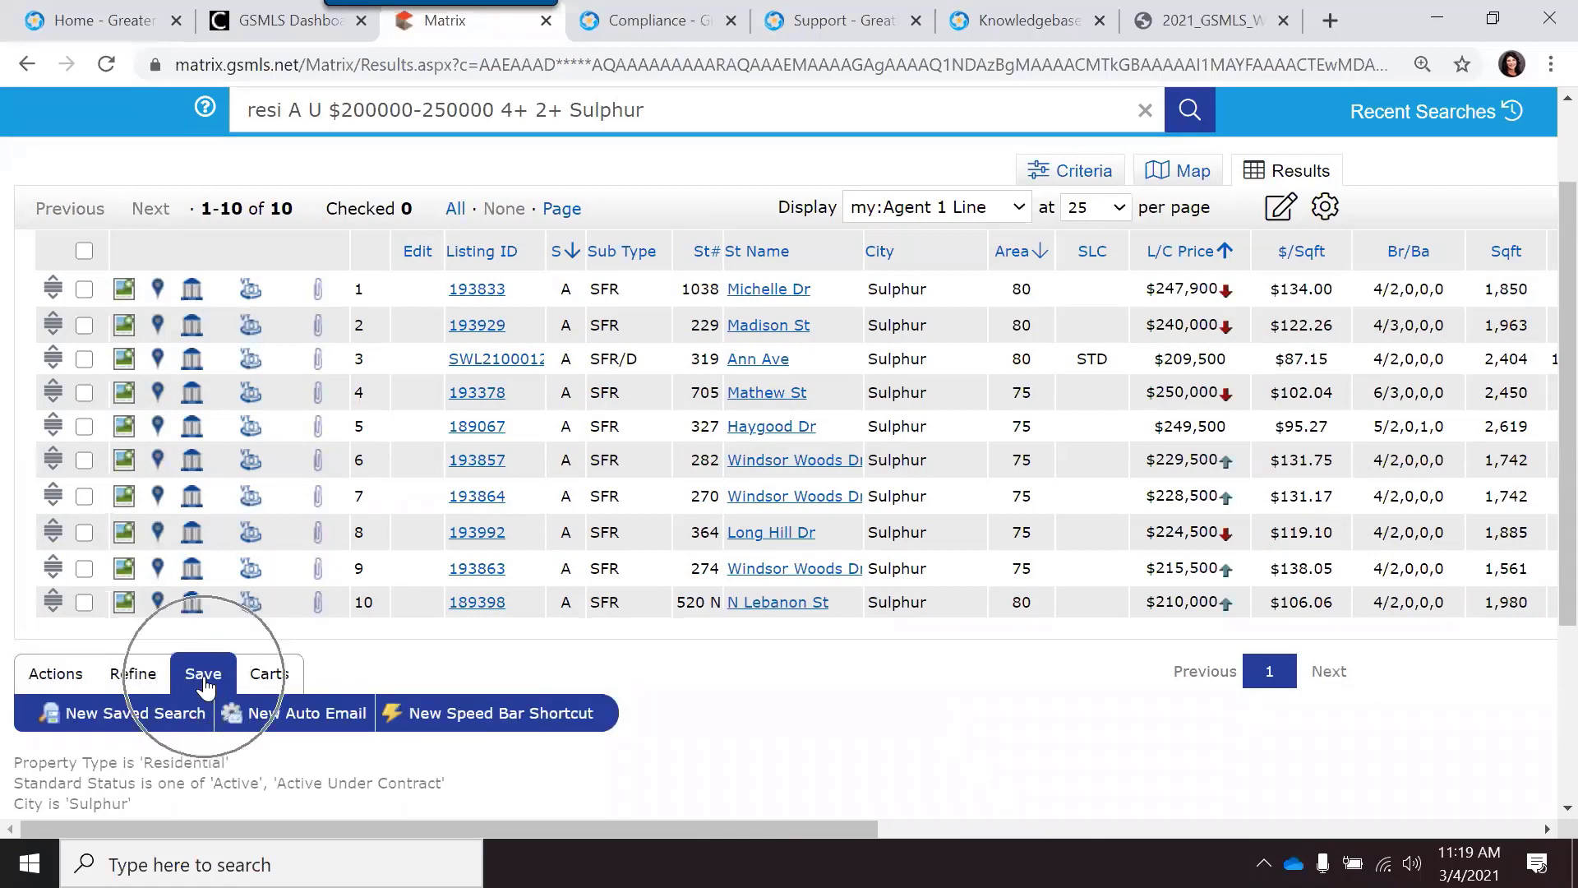
Step: Start a new Auto Email and look through the contact list without picking a recipient
{"action": "left_click", "coordinate": [310, 726]}
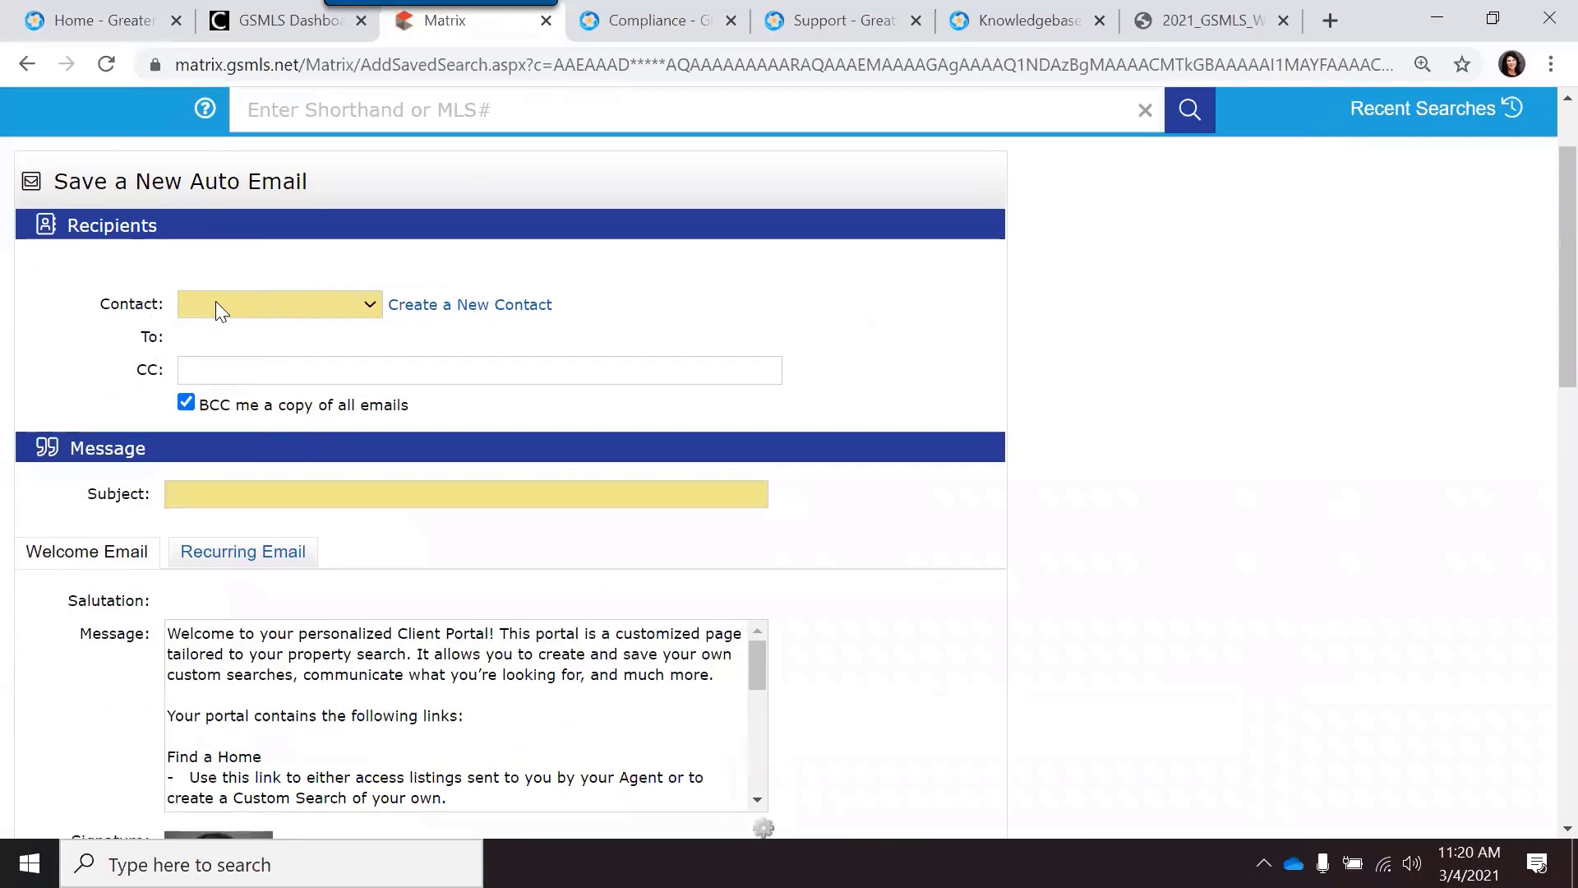
{"action": "left_click", "coordinate": [370, 310]}
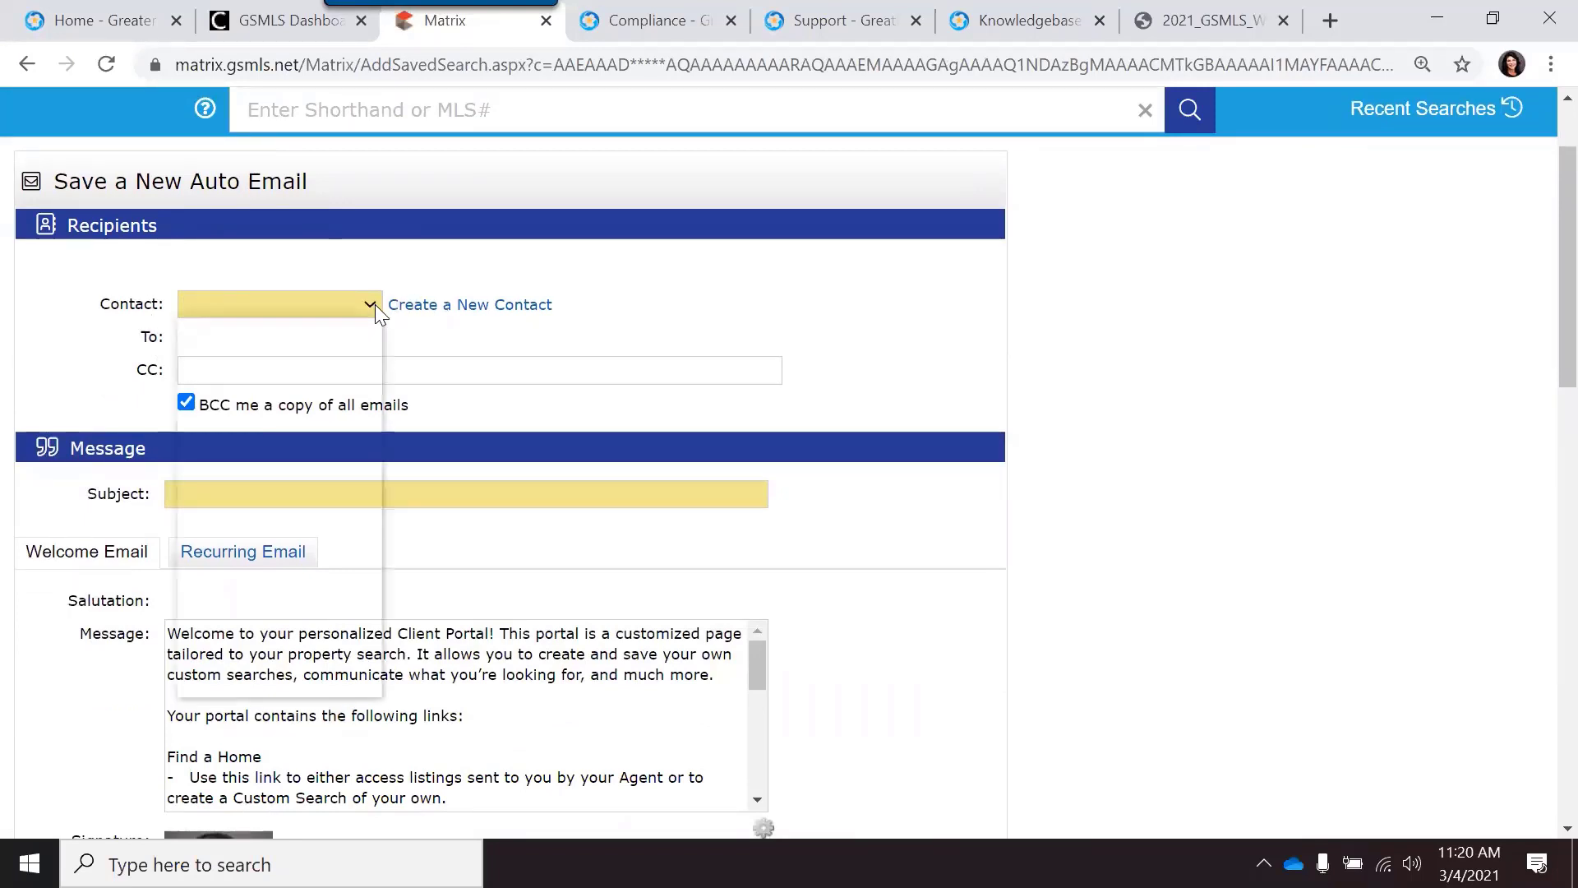
{"action": "left_click", "coordinate": [375, 305]}
{"action": "scroll", "coordinate": [287, 428], "scroll_direction": "down", "scroll_amount": 7}
{"action": "scroll", "coordinate": [266, 643], "scroll_direction": "up", "scroll_amount": 7}
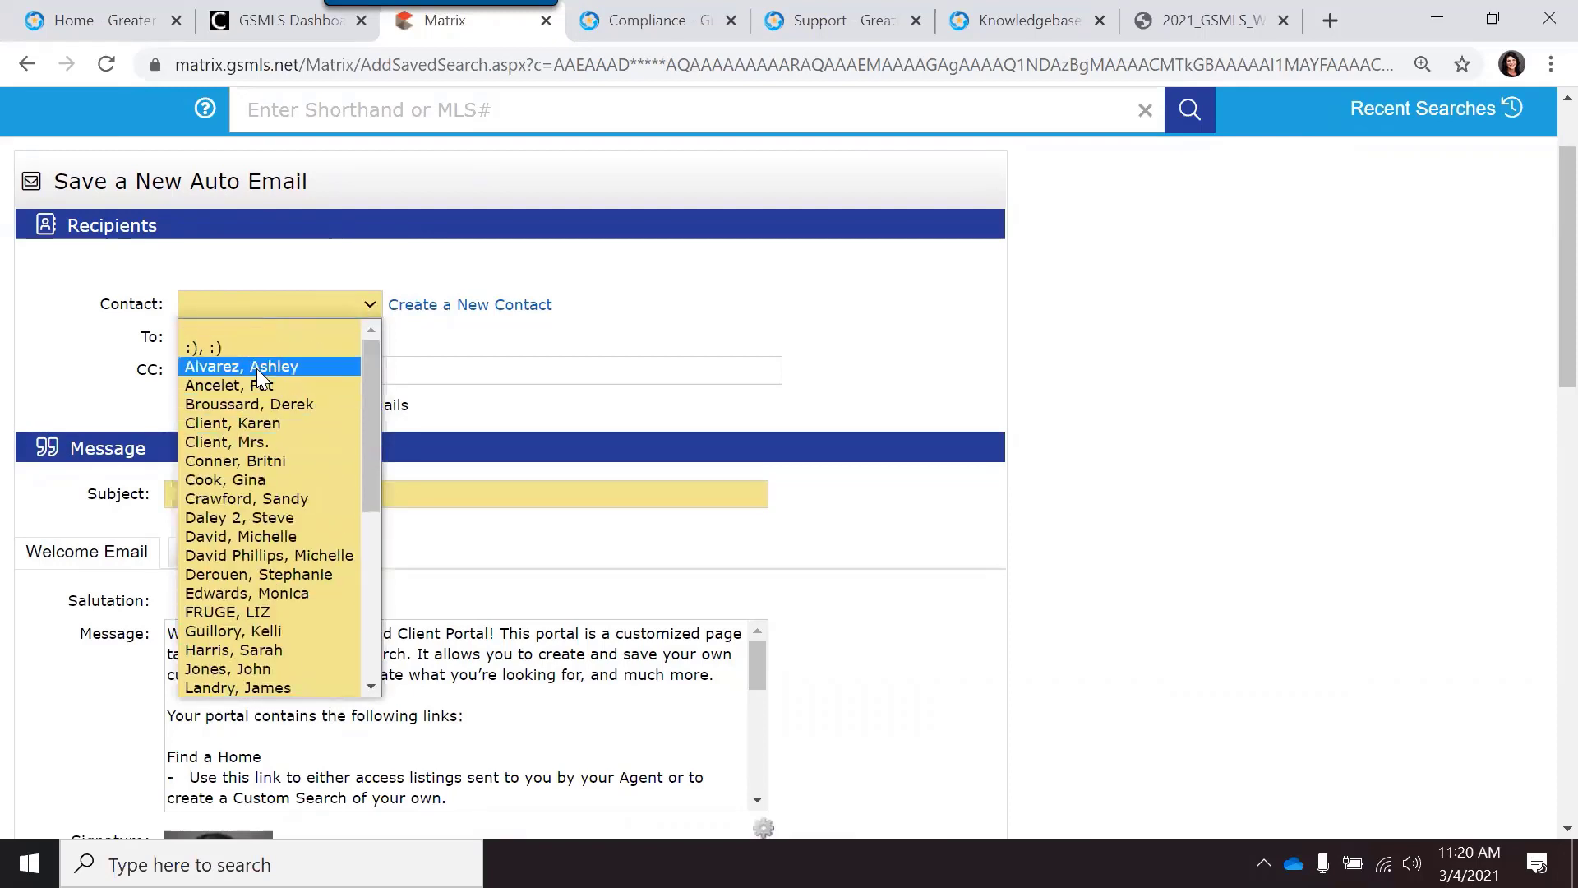
{"action": "left_click", "coordinate": [419, 337]}
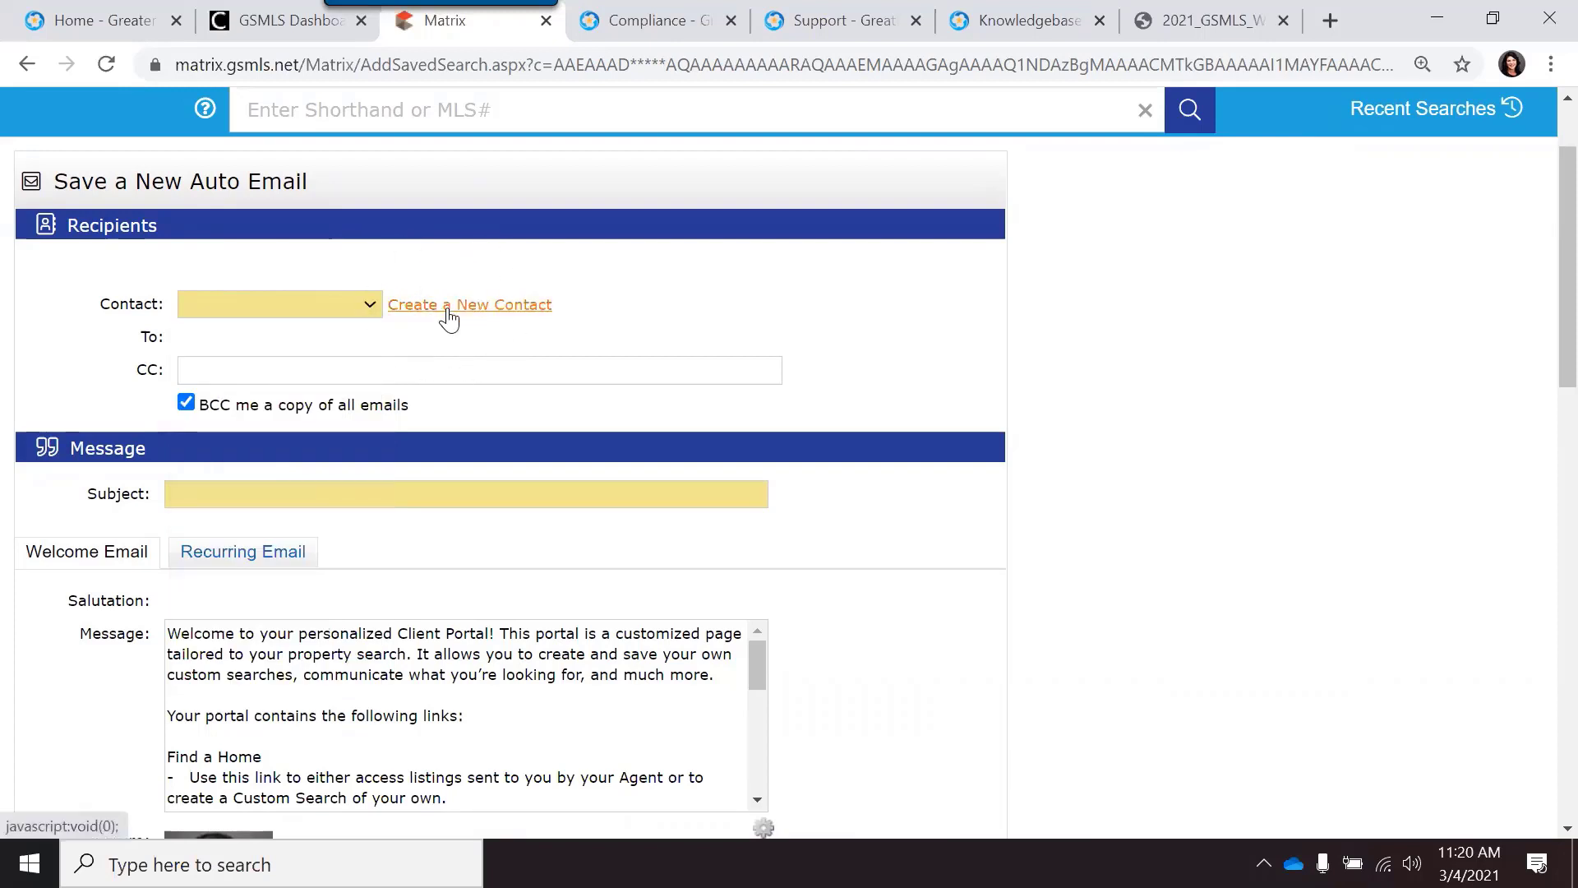
Step: Create a new contact with the client's first name, last name and e-mail address
{"action": "left_click", "coordinate": [448, 319]}
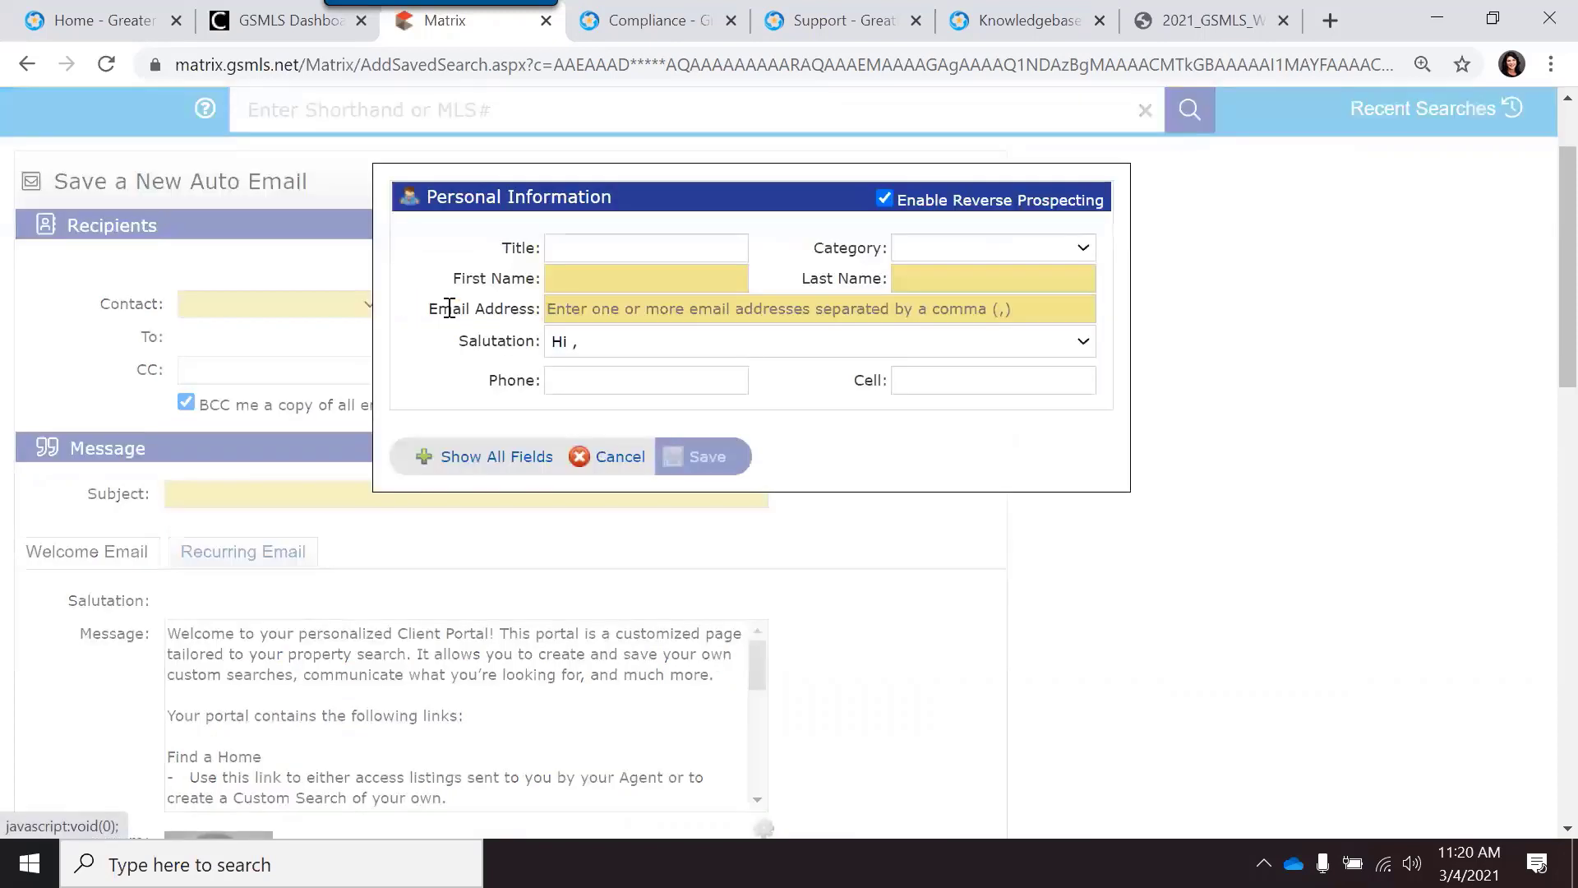
{"action": "left_click", "coordinate": [595, 287]}
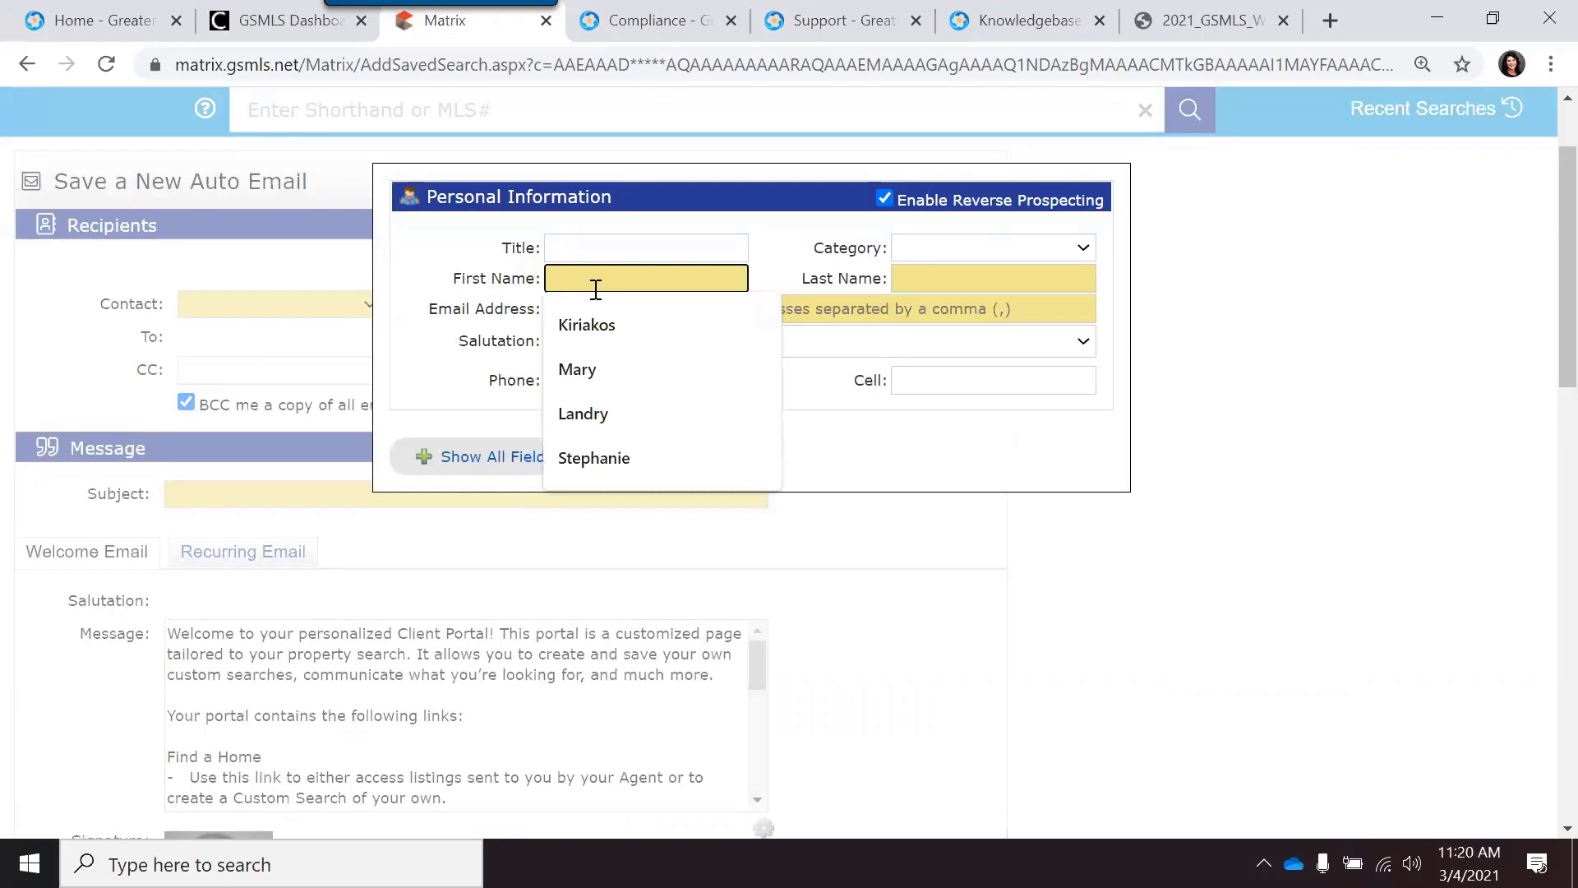
{"action": "key", "text": "Tab"}
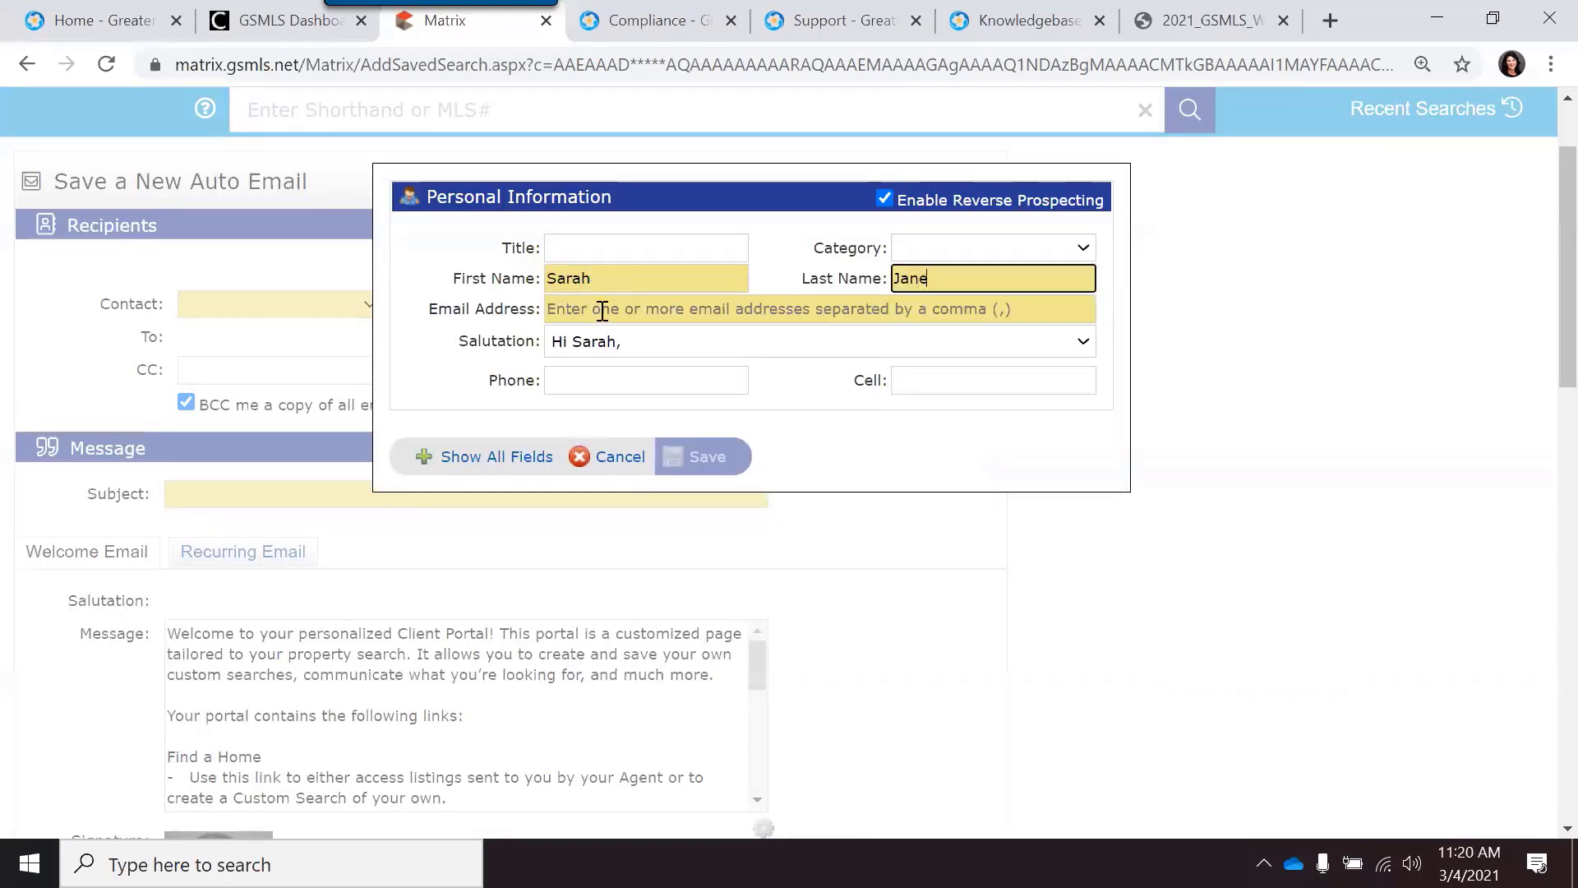
{"action": "left_click", "coordinate": [603, 310]}
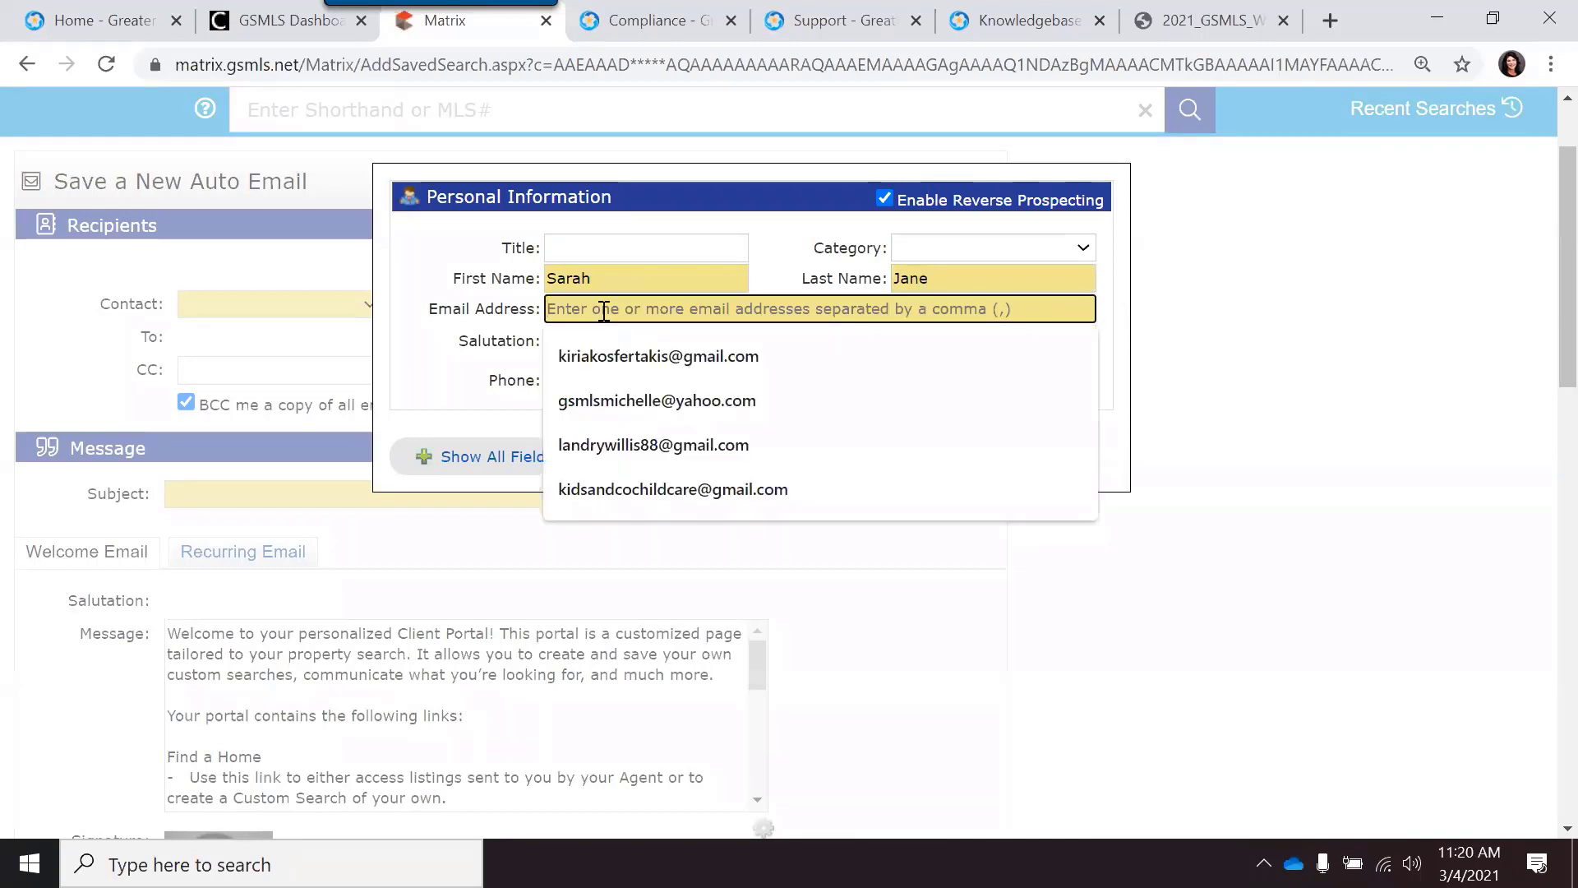
{"action": "key", "text": "Escape"}
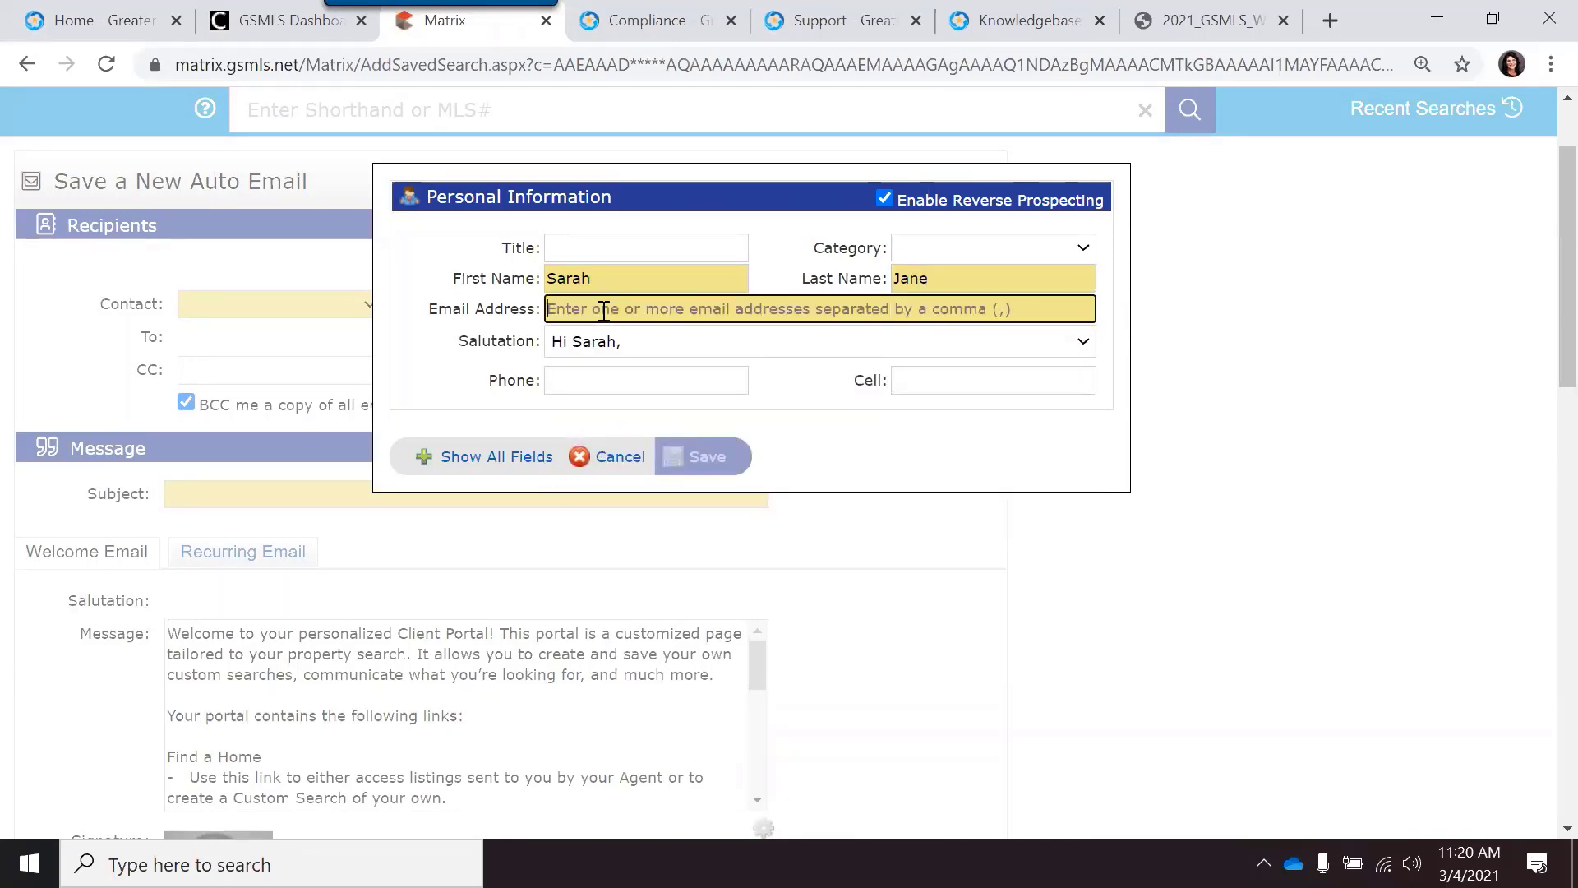
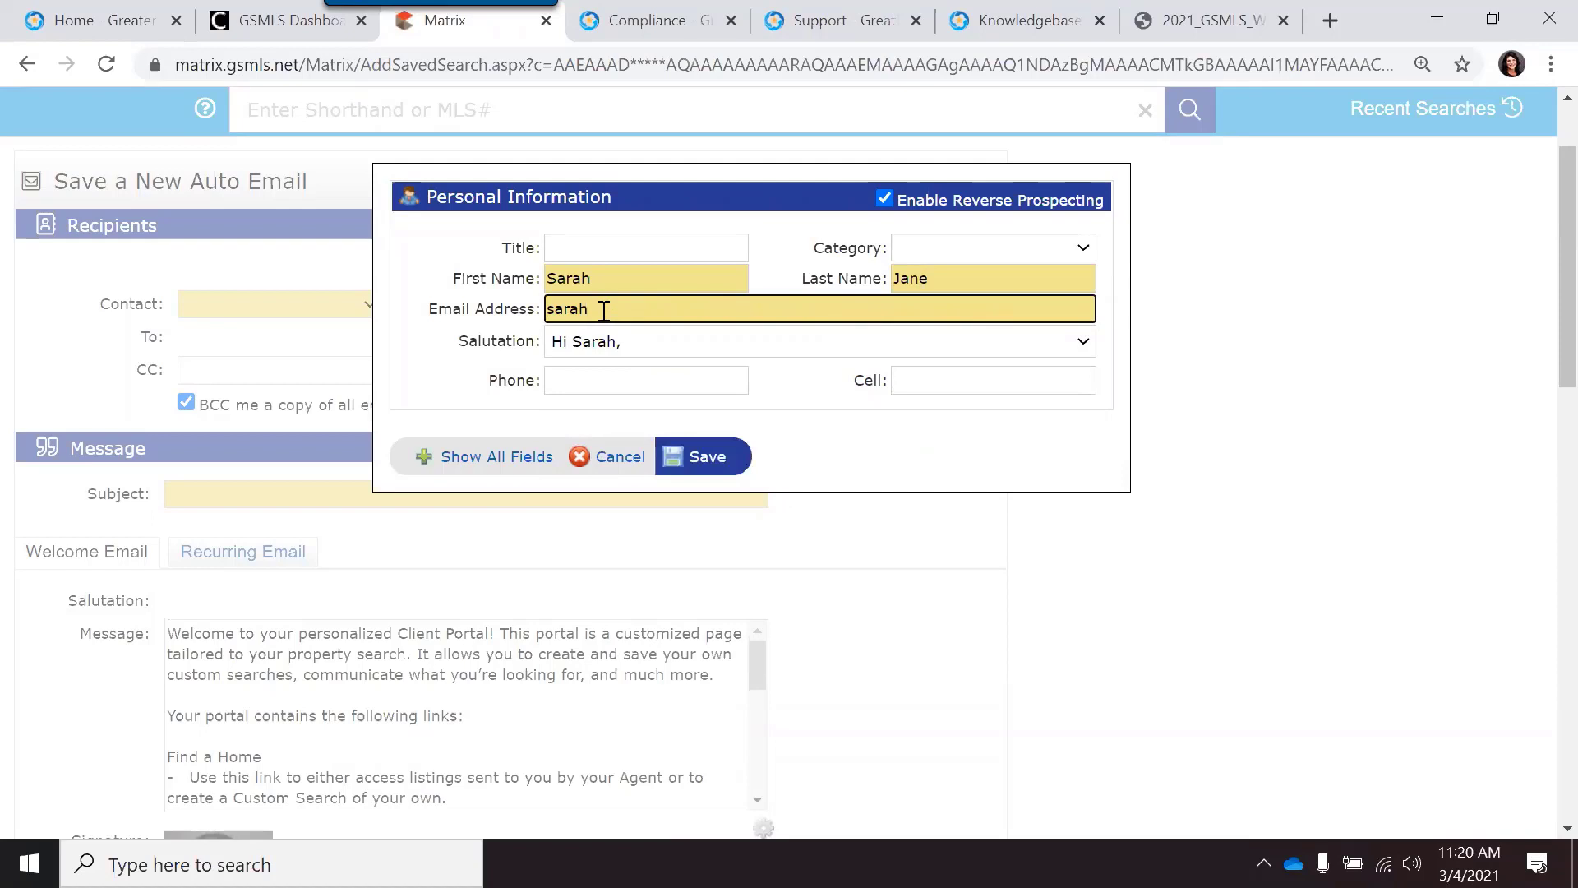
Step: Give the contact a custom casual salutation greeting them by first name
{"action": "left_click", "coordinate": [1075, 349]}
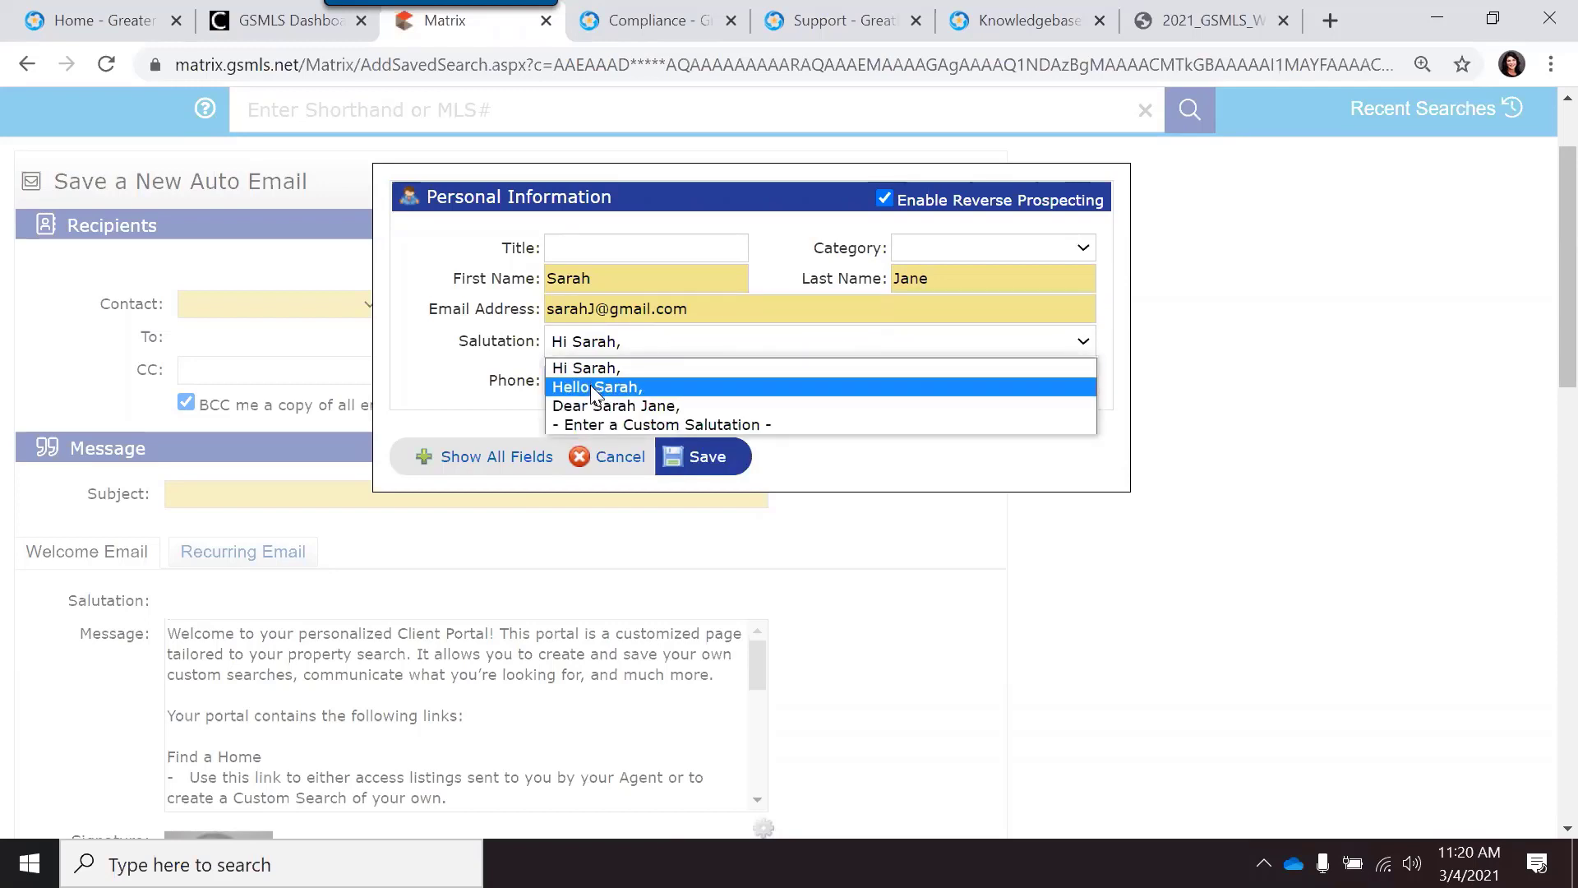
{"action": "left_click", "coordinate": [605, 425]}
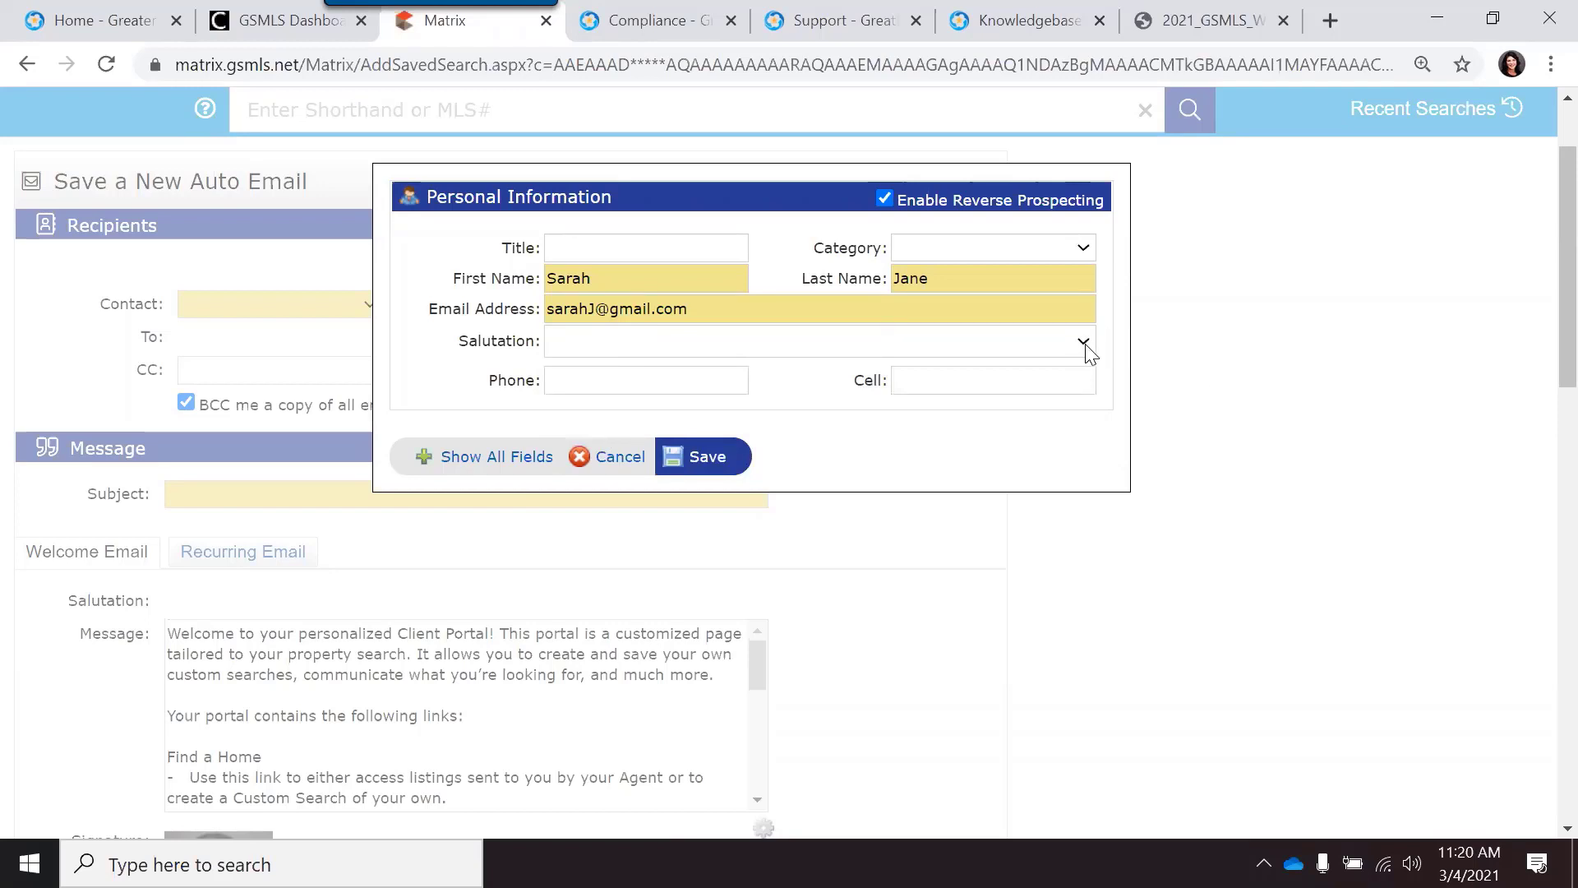
{"action": "type", "text": "Hey Sarah"}
Step: Save the new contact as recipient and give the email the subject 'Listings in Sulphur'
{"action": "left_click", "coordinate": [709, 460]}
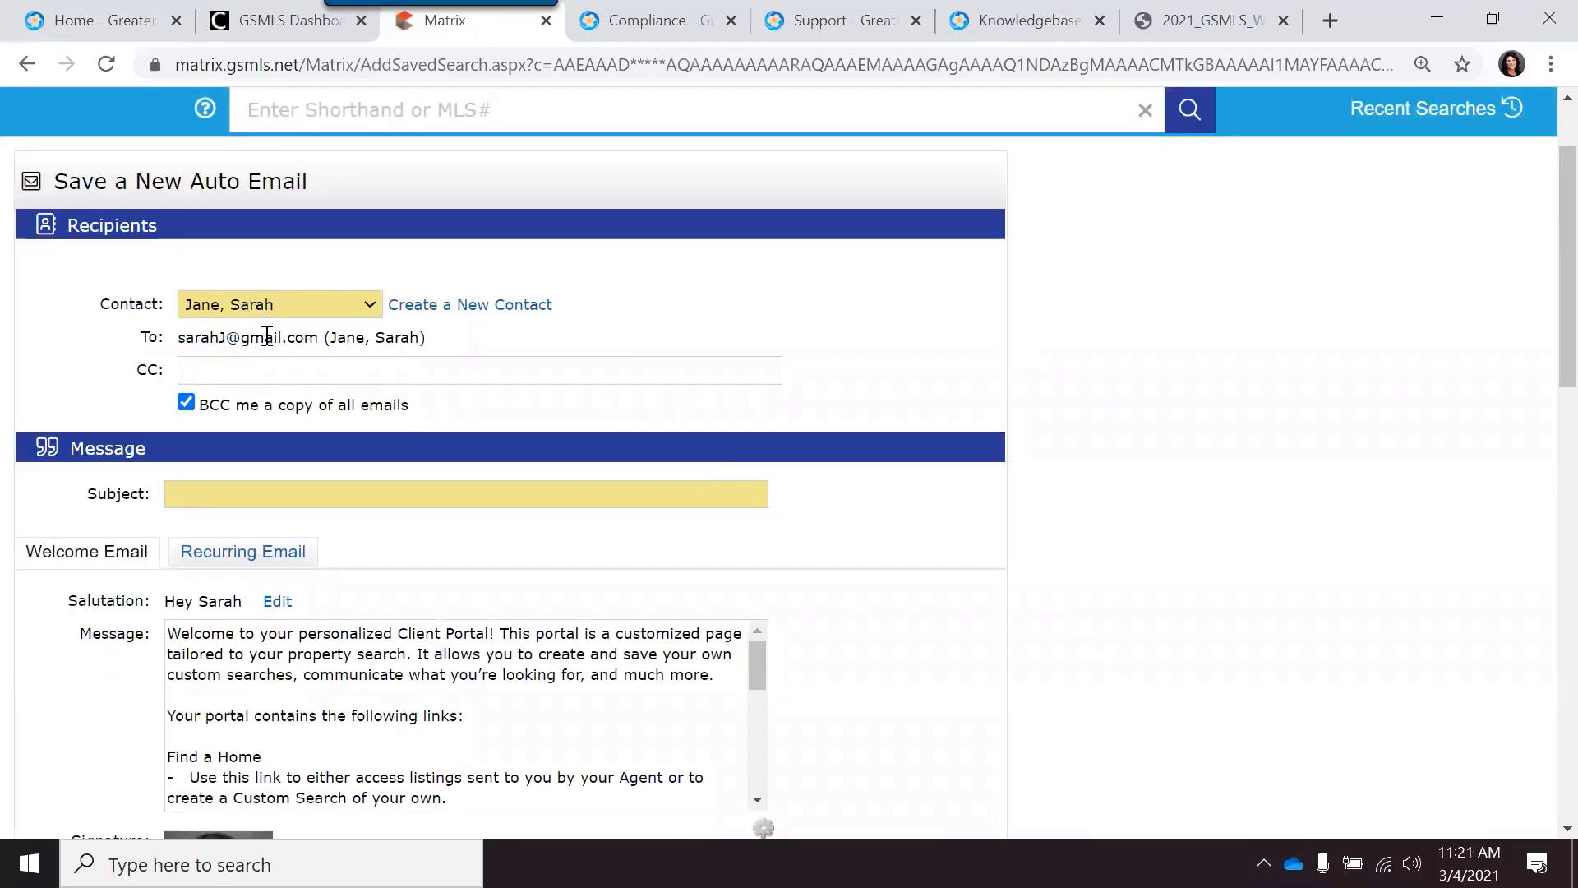
{"action": "left_click", "coordinate": [250, 495]}
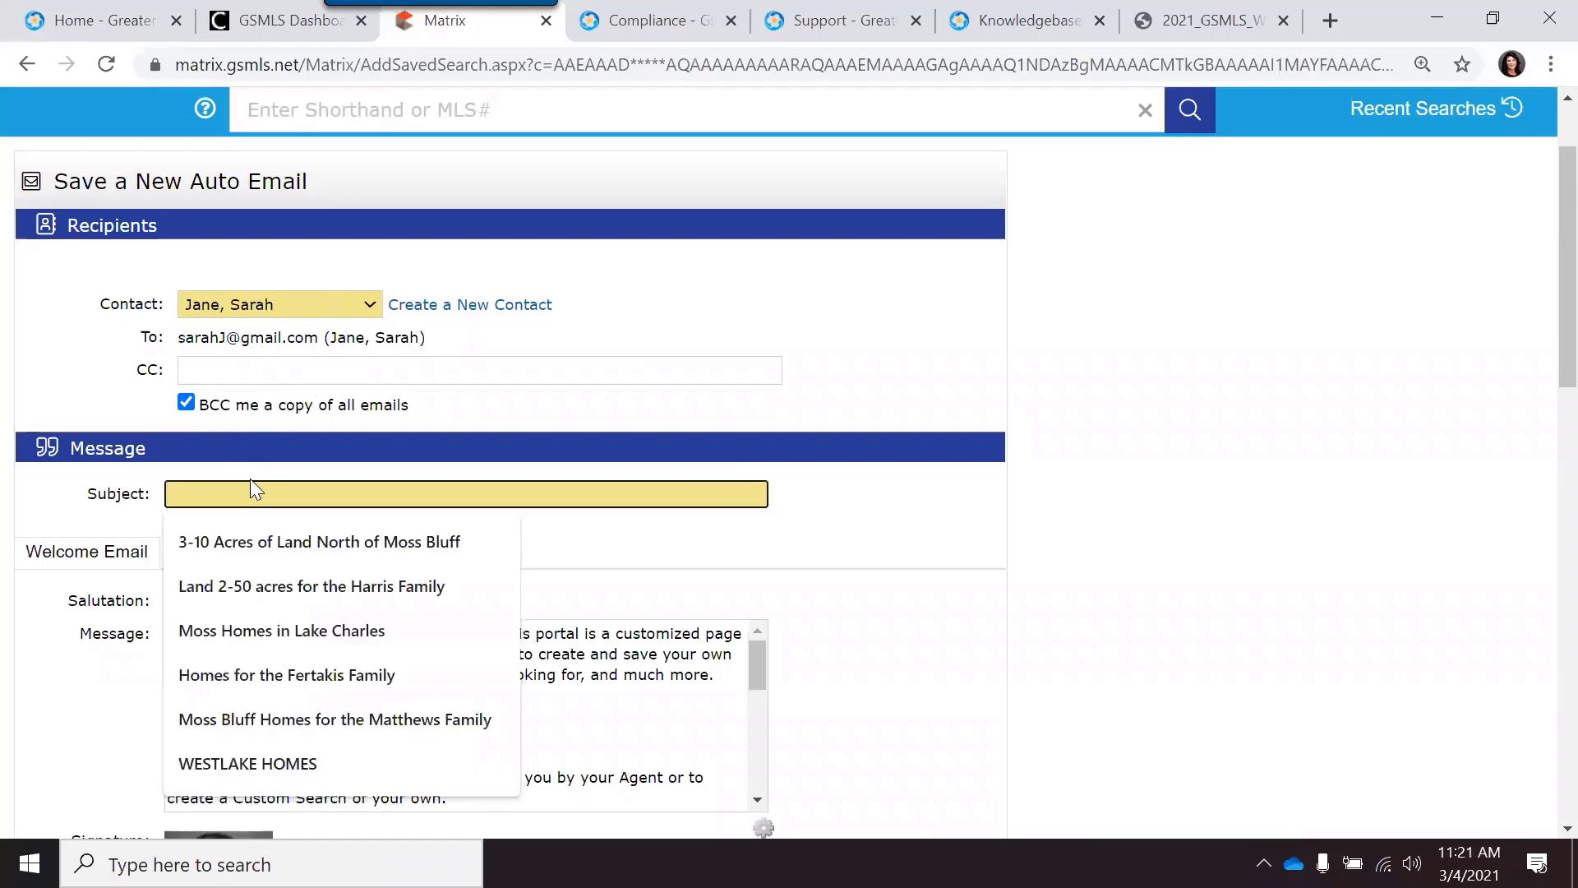
{"action": "type", "text": "Listings in Sulphur"}
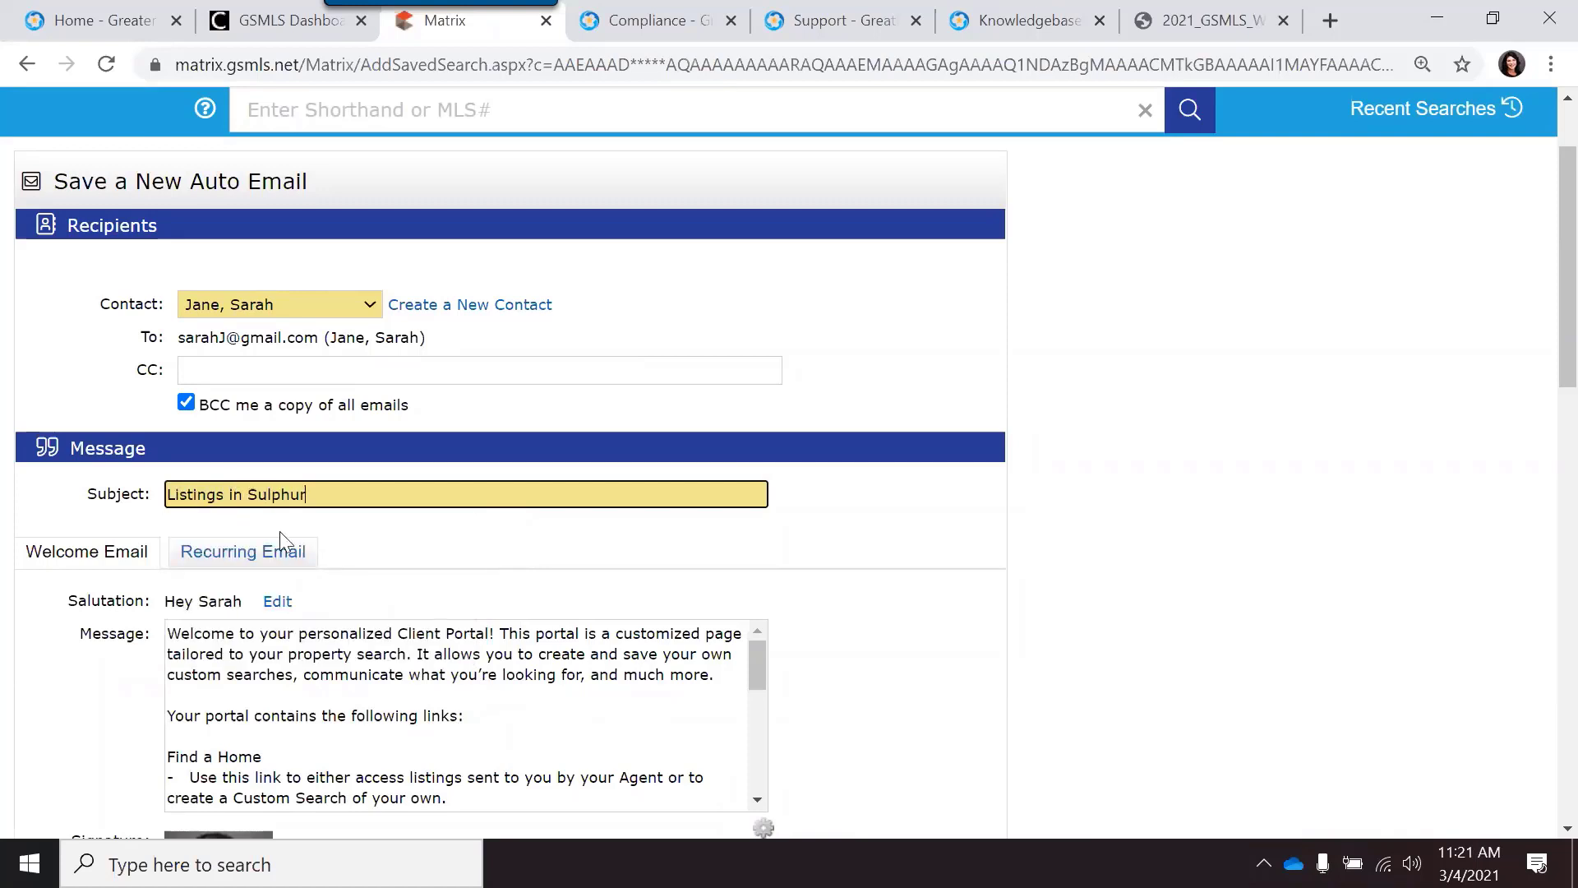
{"action": "scroll", "coordinate": [371, 509], "scroll_direction": "down", "scroll_amount": 3}
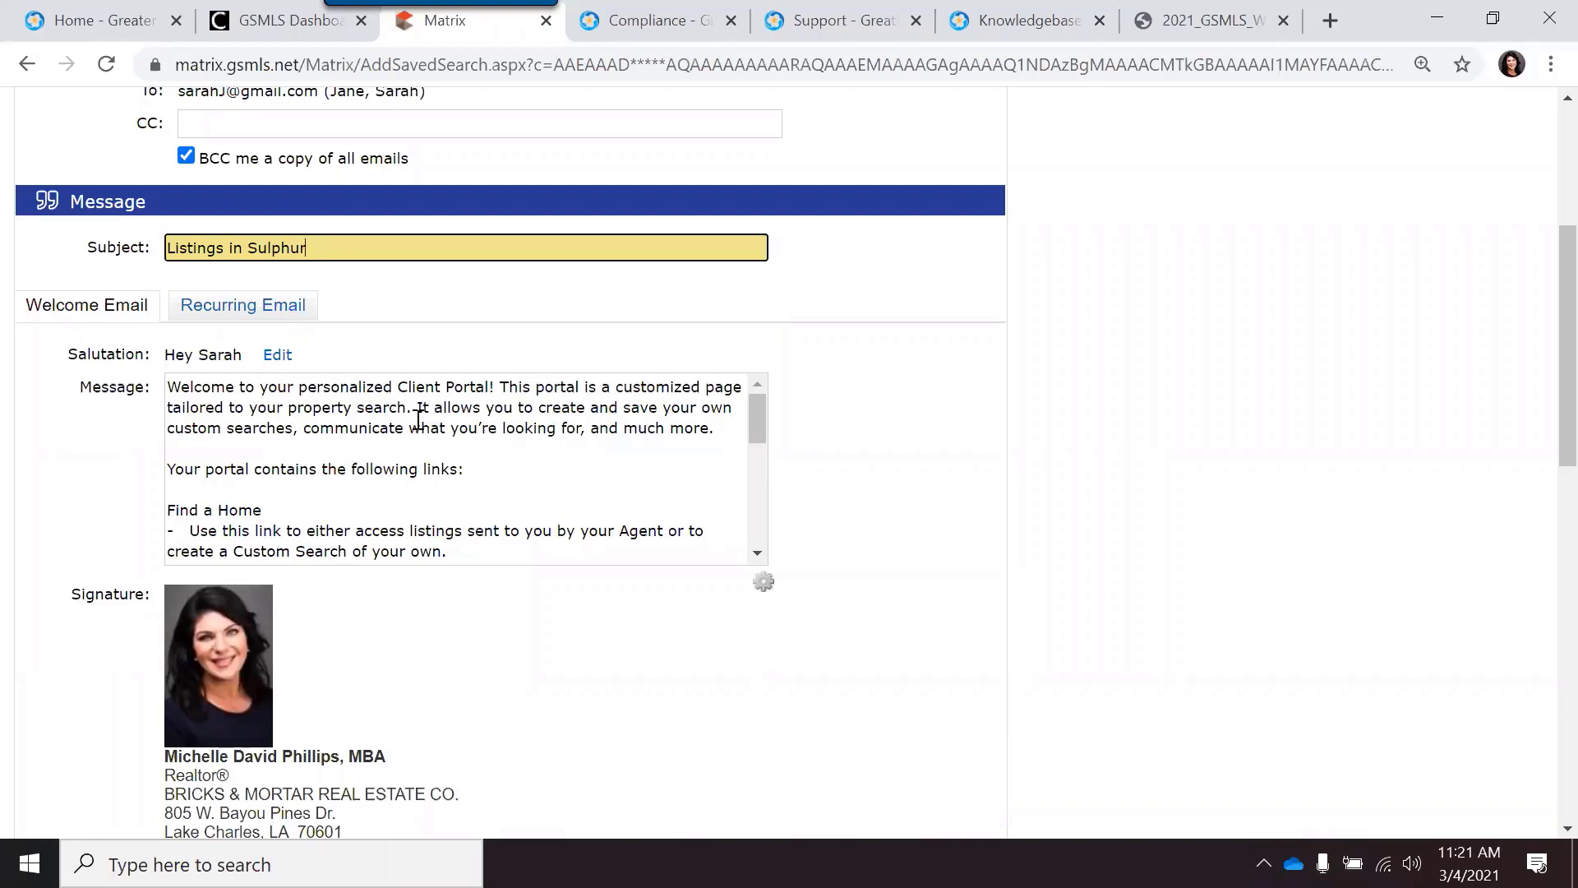
{"action": "scroll", "coordinate": [420, 418], "scroll_direction": "down", "scroll_amount": 2}
{"action": "scroll", "coordinate": [317, 616], "scroll_direction": "down", "scroll_amount": 3}
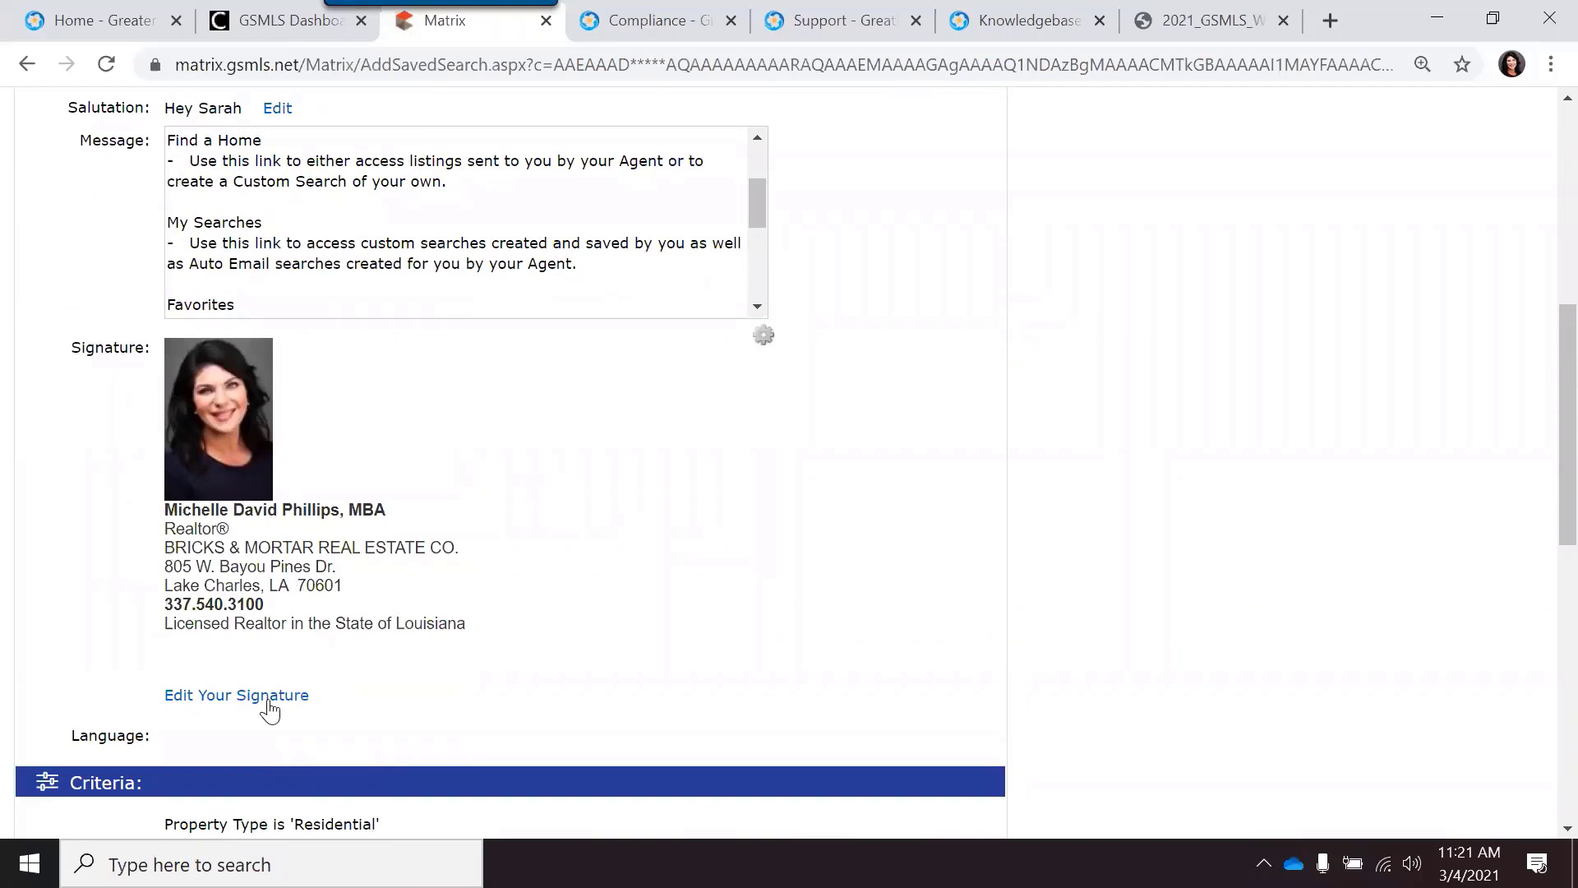
{"action": "left_click", "coordinate": [221, 695]}
{"action": "scroll", "coordinate": [223, 705], "scroll_direction": "down", "scroll_amount": 4}
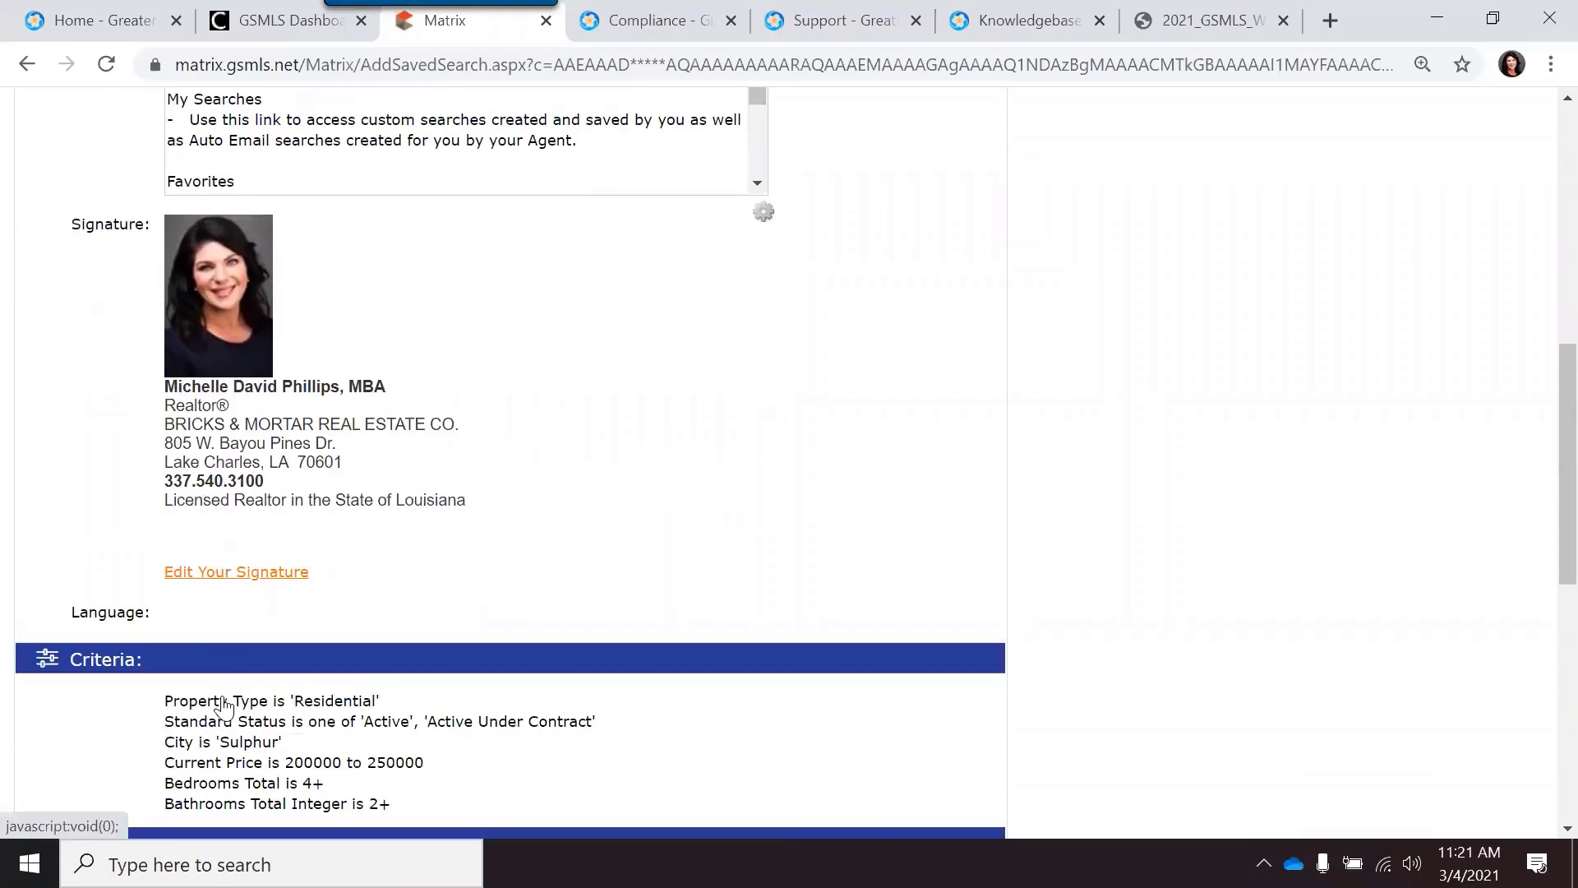
{"action": "scroll", "coordinate": [223, 706], "scroll_direction": "down", "scroll_amount": 2}
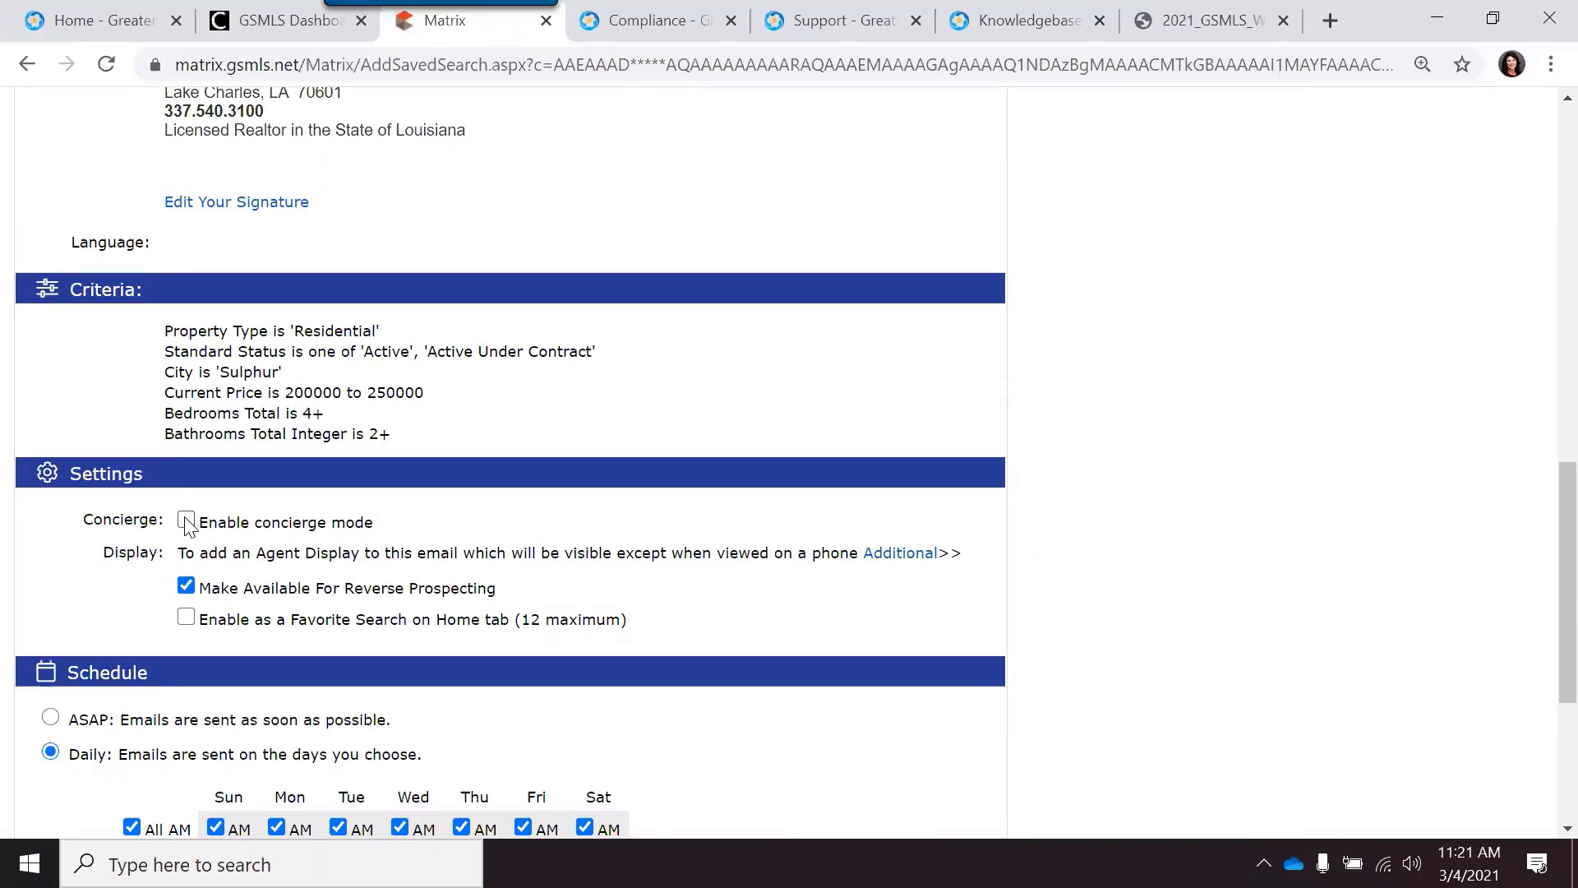
Step: Enable the search as a Home tab favorite and choose the ASAP schedule
{"action": "scroll", "coordinate": [188, 524], "scroll_direction": "down", "scroll_amount": 2}
{"action": "left_click", "coordinate": [186, 495]}
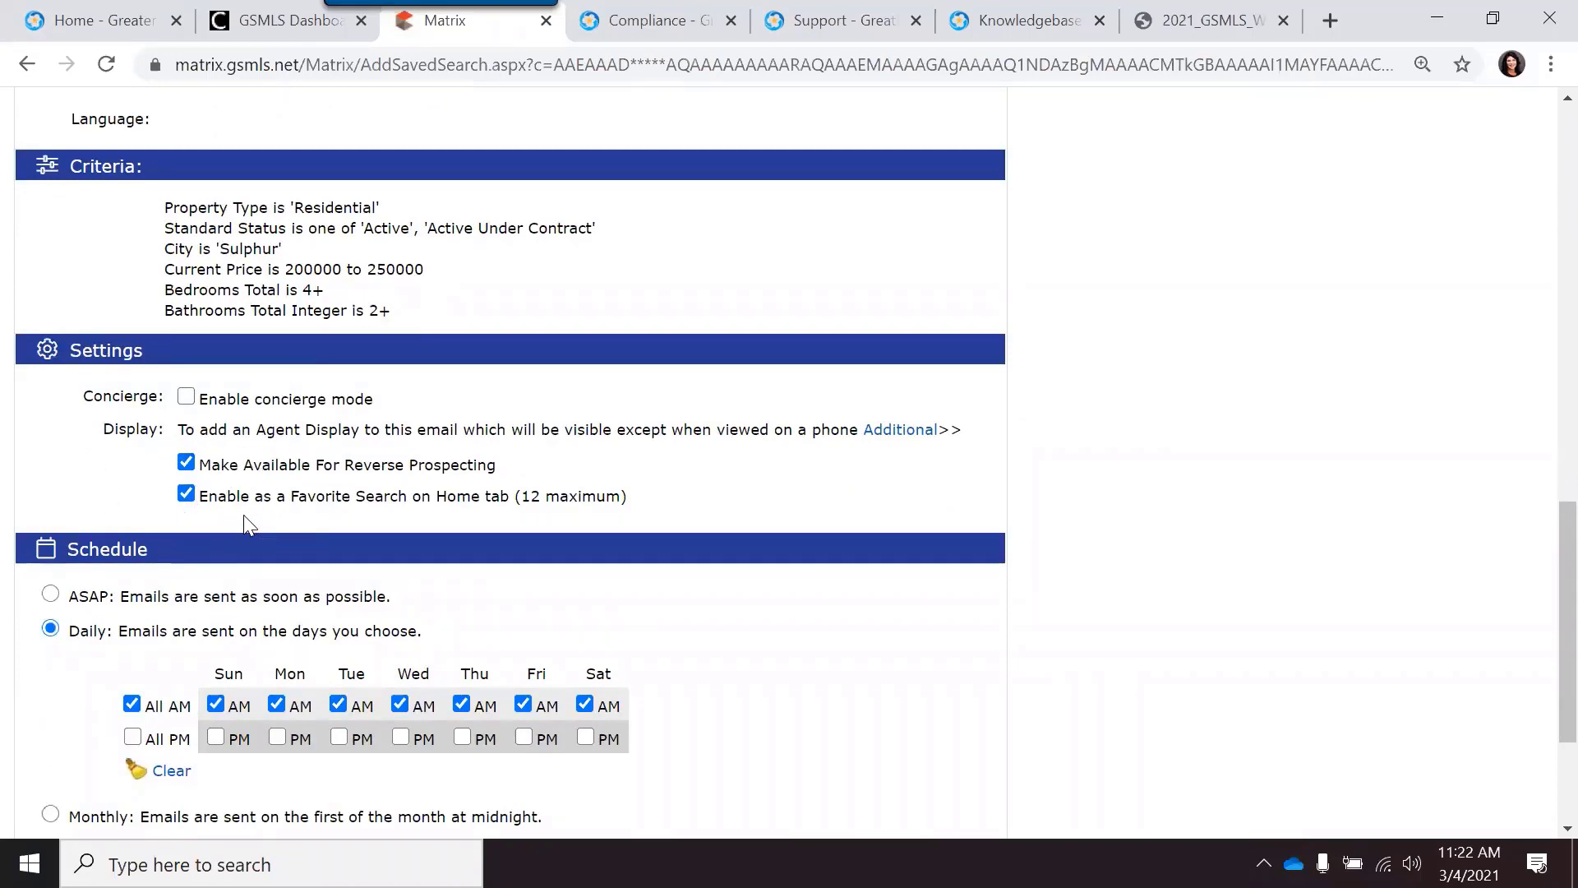
{"action": "scroll", "coordinate": [64, 475], "scroll_direction": "down", "scroll_amount": 2}
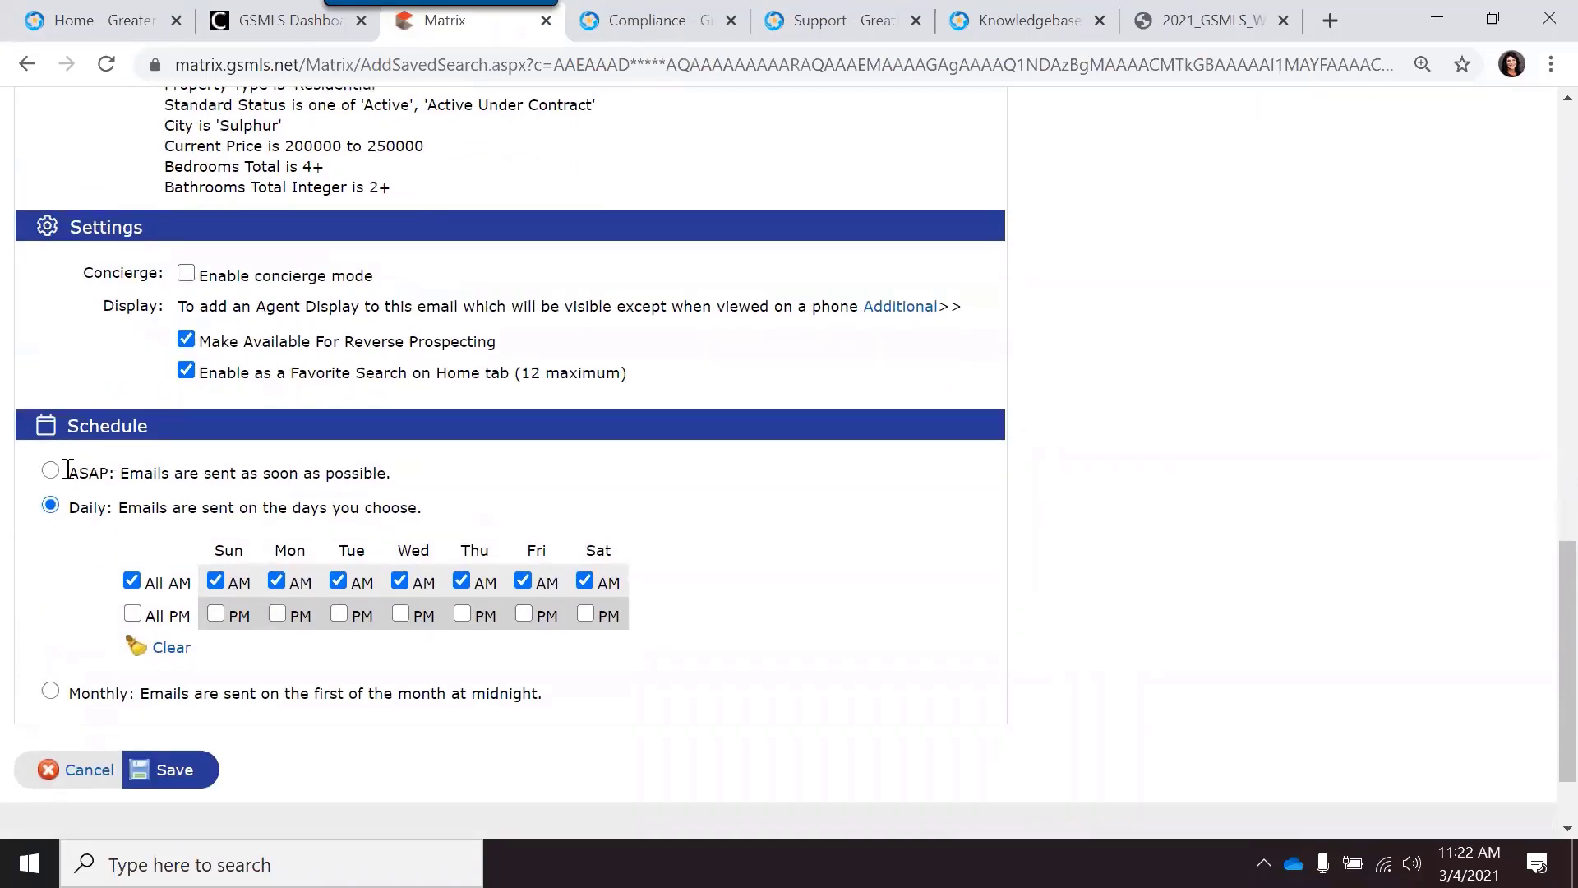
{"action": "left_click", "coordinate": [51, 471]}
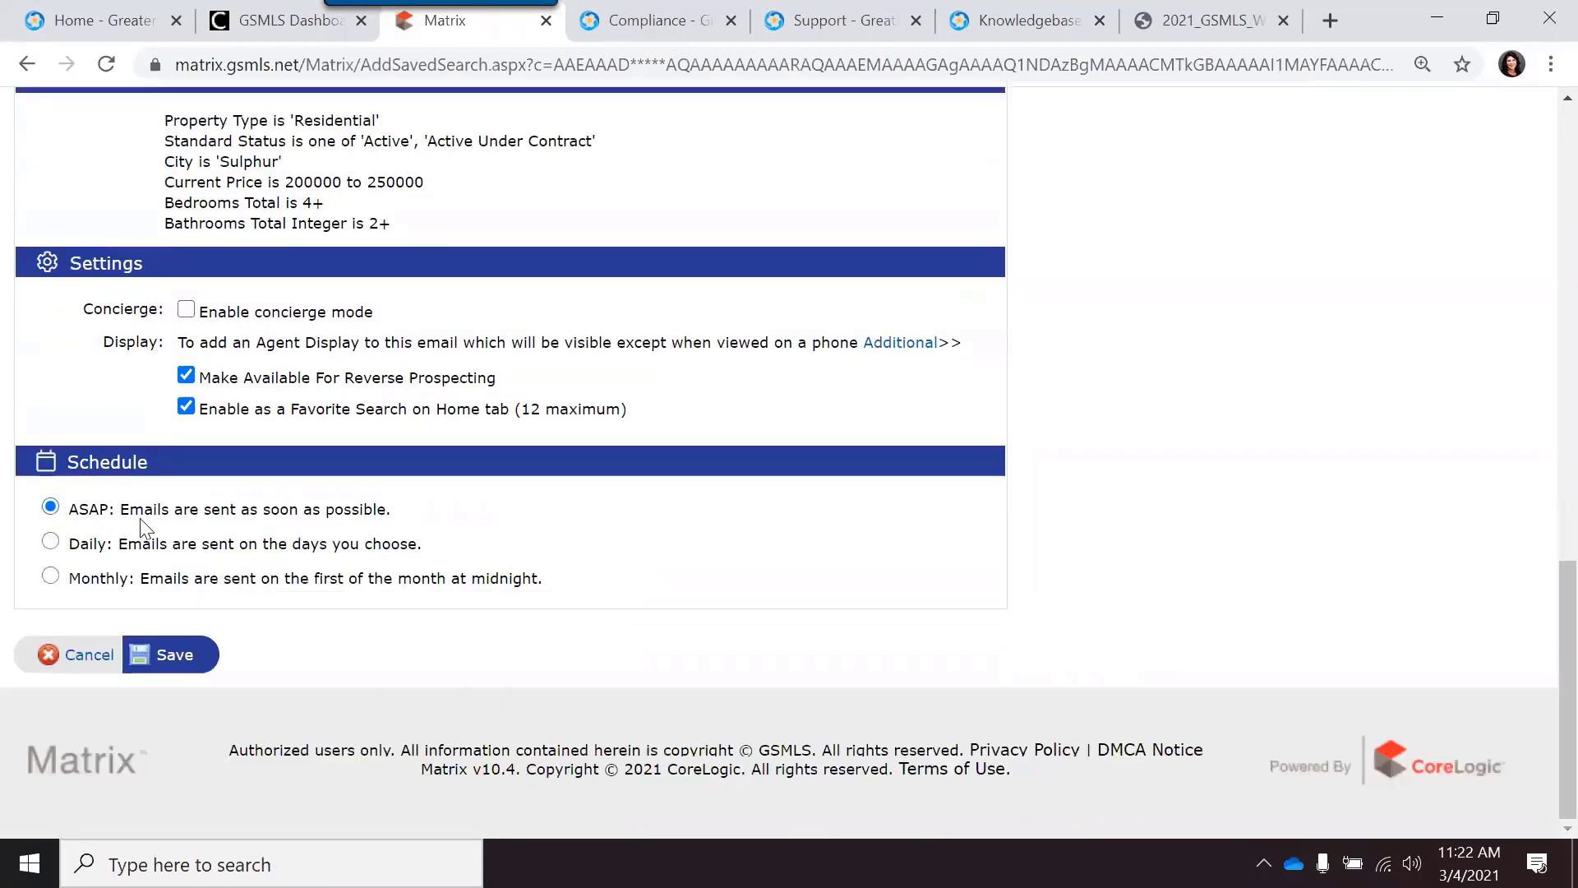
Step: Try a daily schedule without Monday, Wednesday and Thursday, then revert to ASAP
{"action": "left_click", "coordinate": [51, 541]}
{"action": "scroll", "coordinate": [180, 539], "scroll_direction": "down", "scroll_amount": 1}
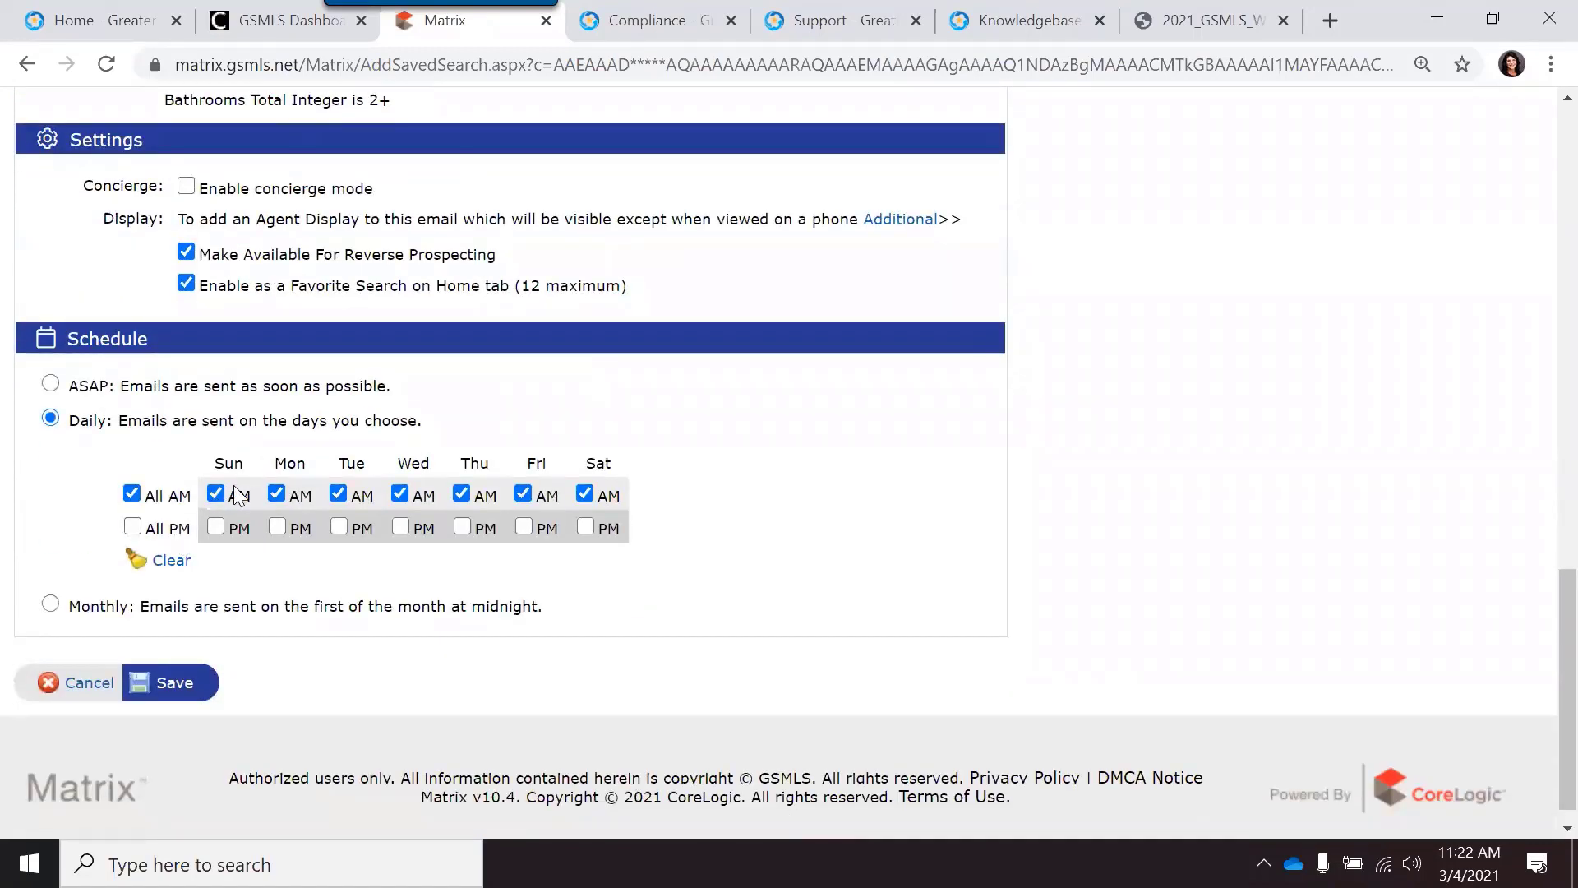
{"action": "left_click", "coordinate": [277, 494]}
{"action": "left_click", "coordinate": [461, 493]}
{"action": "left_click", "coordinate": [400, 493]}
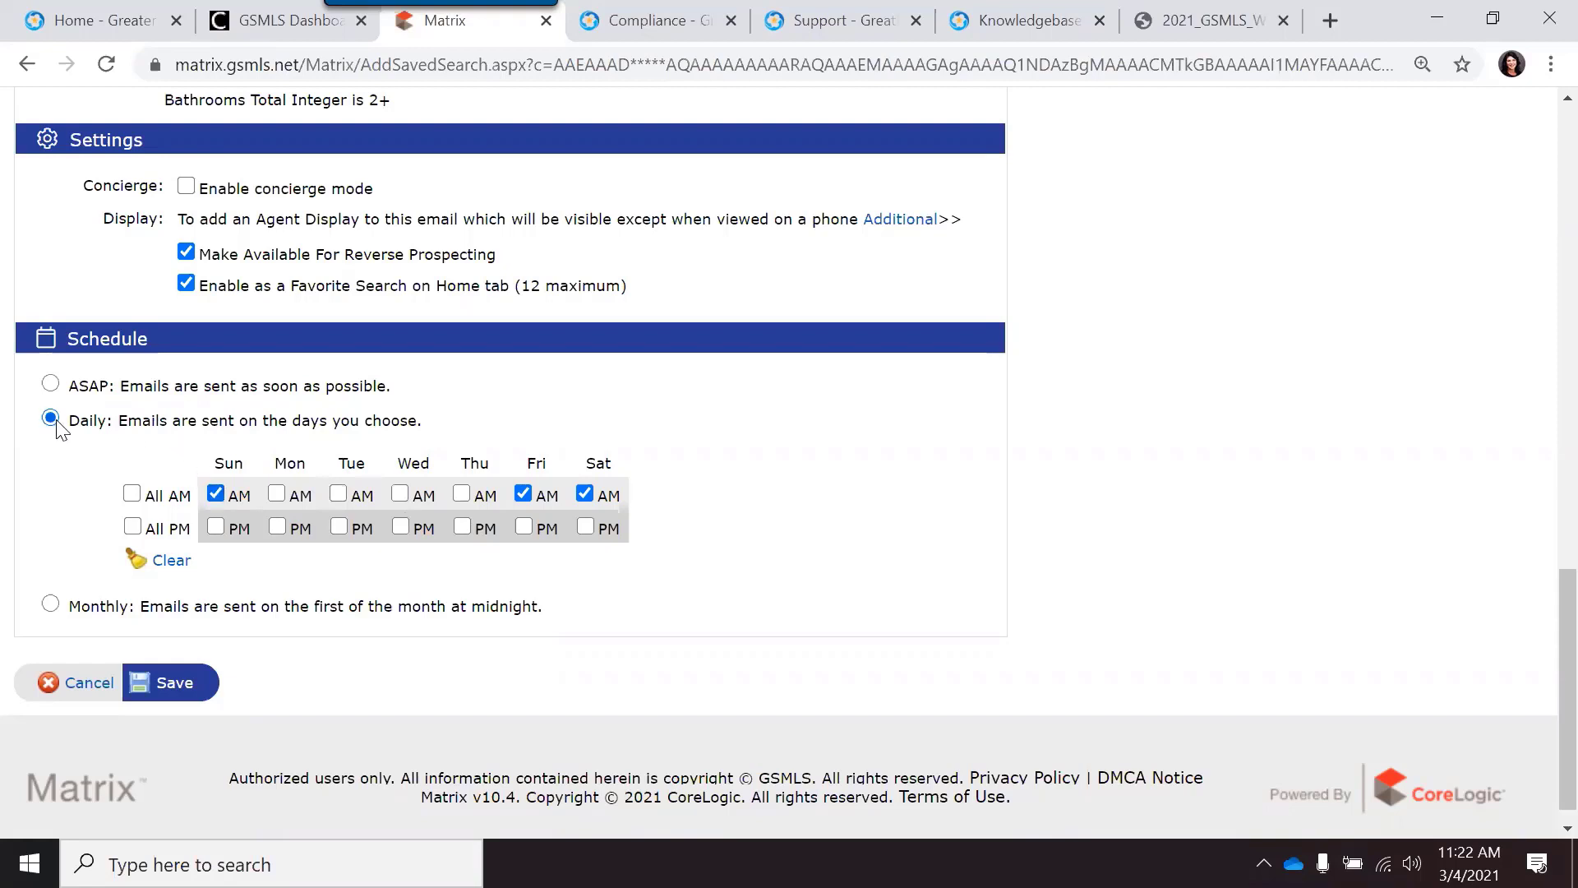
{"action": "left_click", "coordinate": [53, 384]}
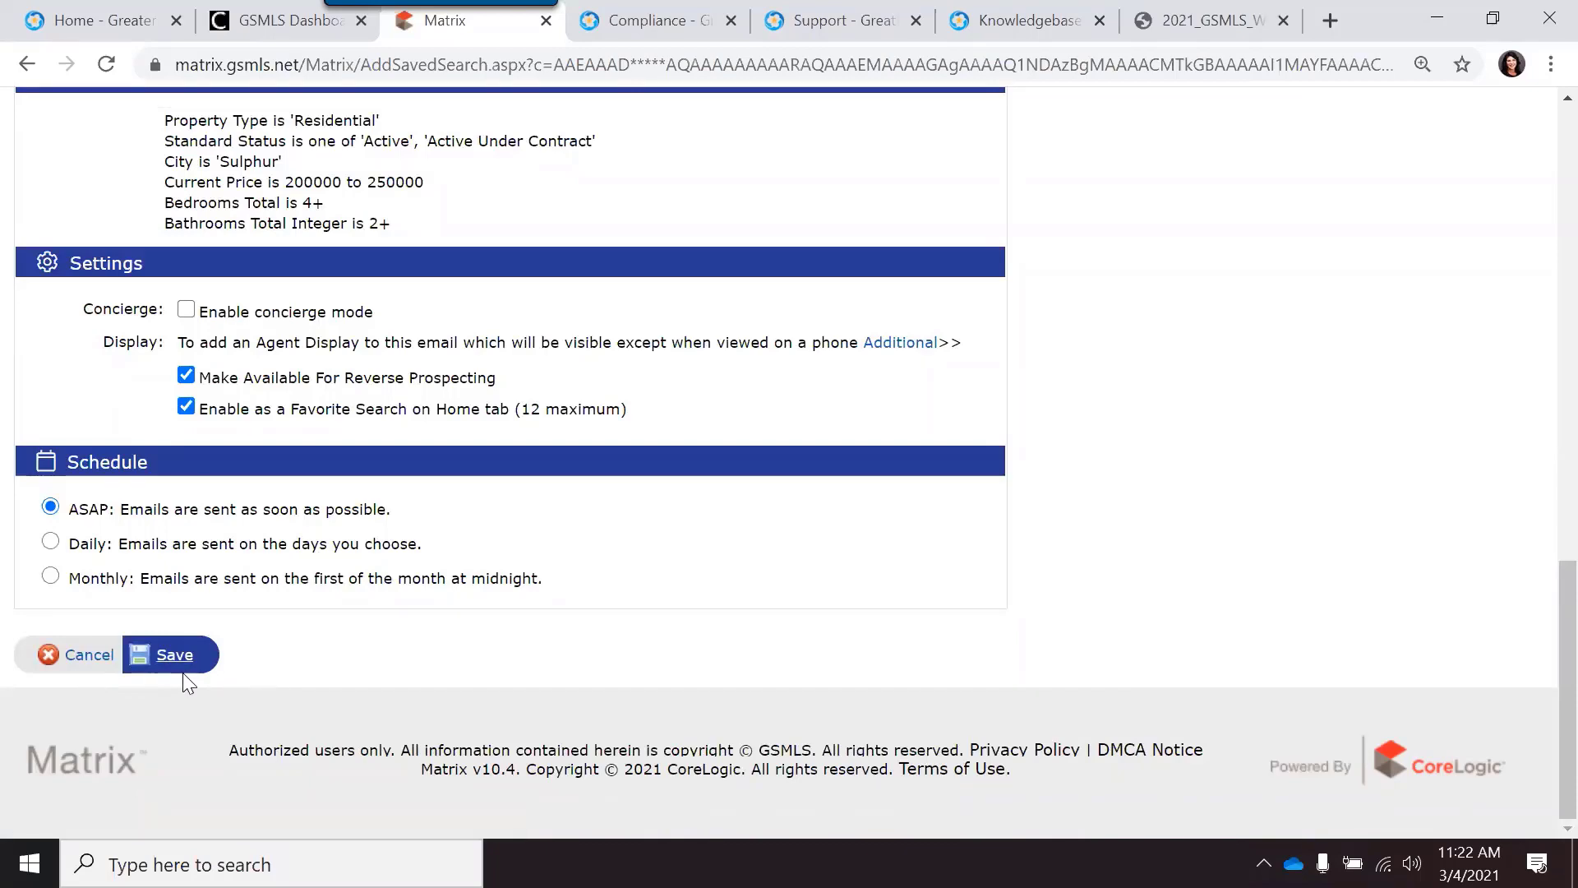
{"action": "scroll", "coordinate": [234, 653], "scroll_direction": "up", "scroll_amount": 15}
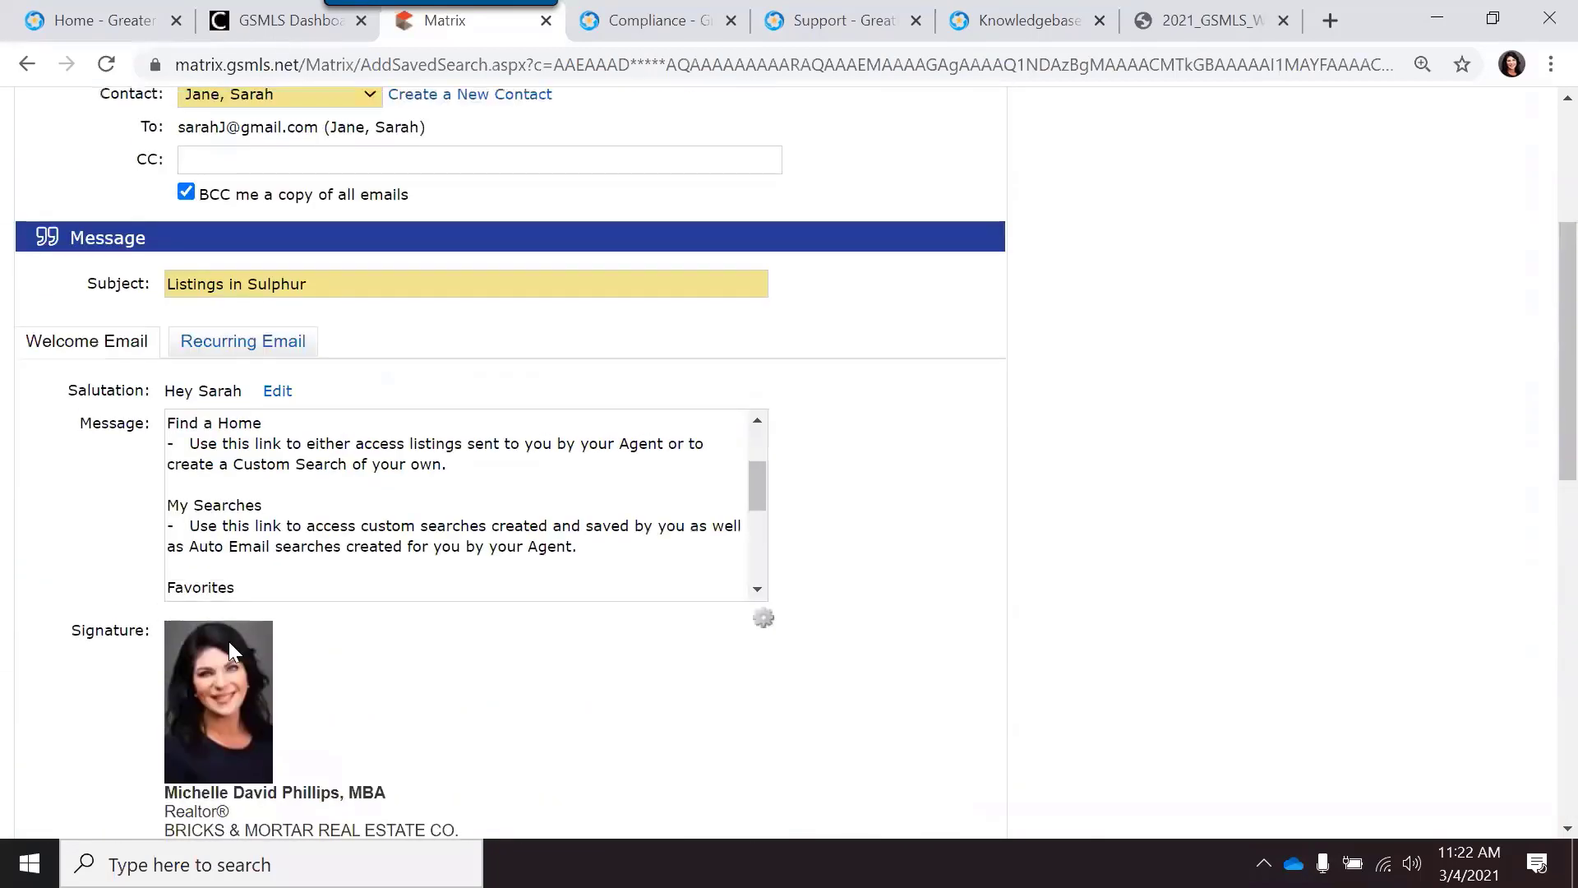
{"action": "scroll", "coordinate": [234, 645], "scroll_direction": "up", "scroll_amount": 1}
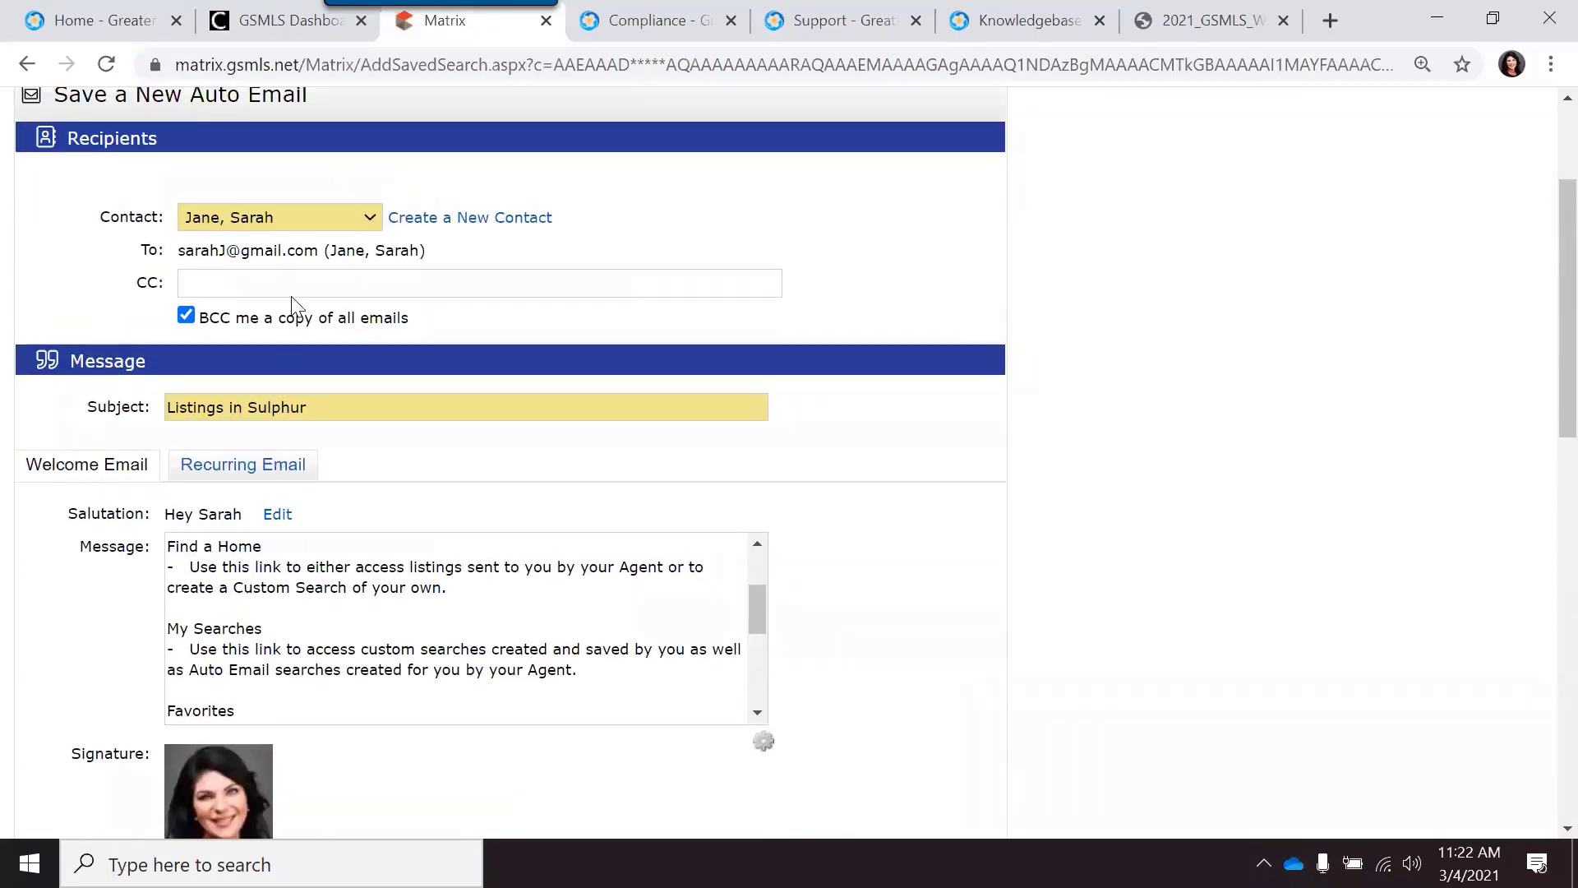
{"action": "left_click", "coordinate": [306, 269]}
{"action": "scroll", "coordinate": [308, 271], "scroll_direction": "down", "scroll_amount": 7}
{"action": "scroll", "coordinate": [316, 513], "scroll_direction": "down", "scroll_amount": 7}
{"action": "left_click", "coordinate": [177, 667]}
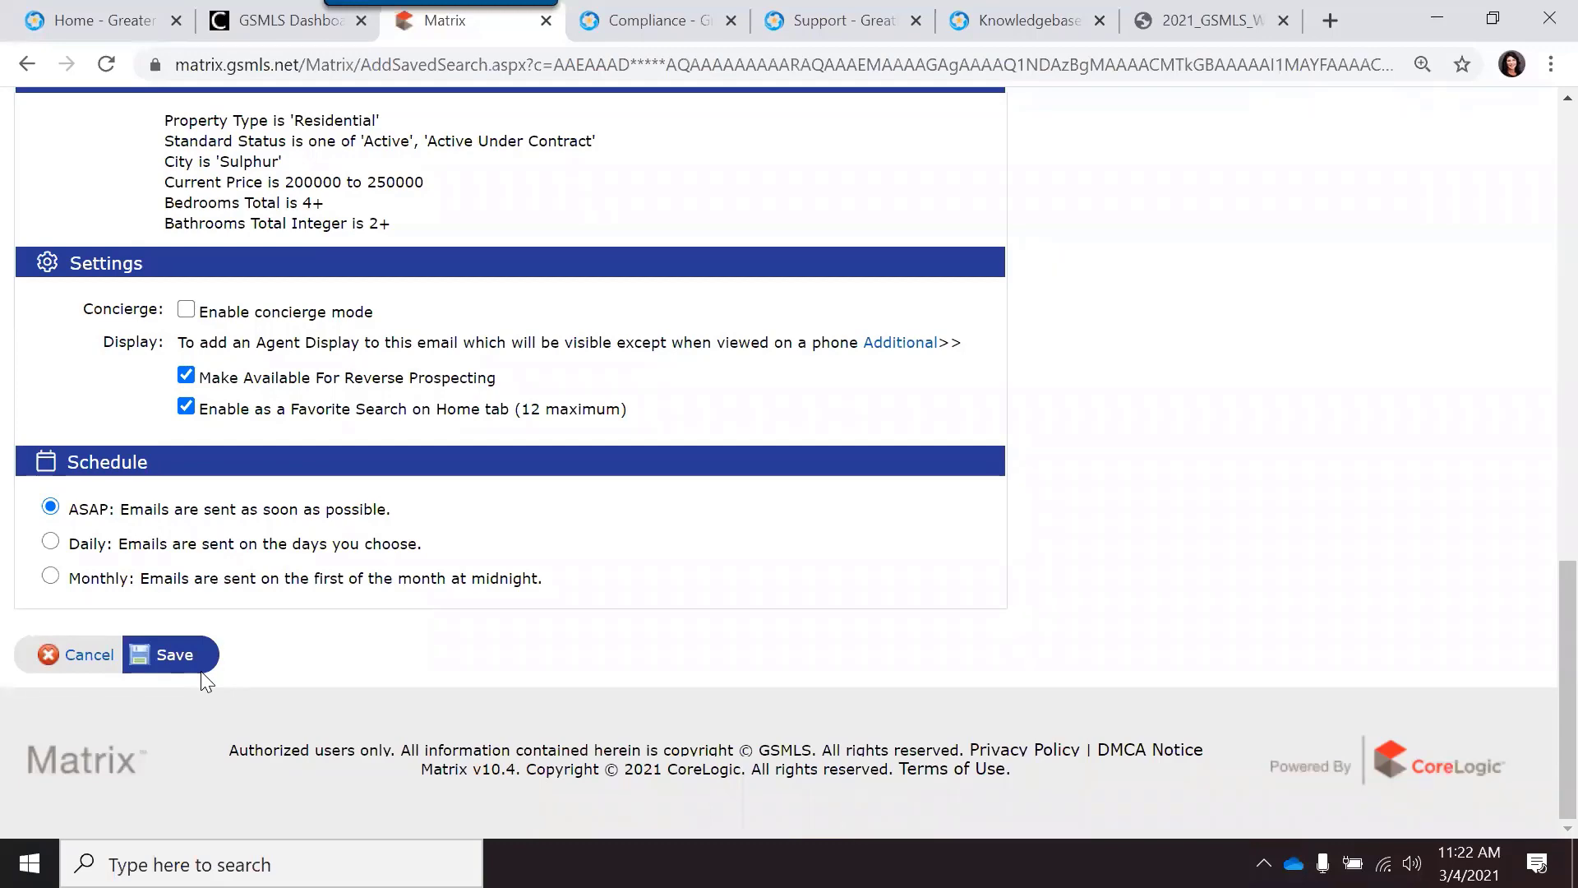
{"action": "scroll", "coordinate": [420, 750], "scroll_direction": "up", "scroll_amount": 10}
{"action": "scroll", "coordinate": [423, 750], "scroll_direction": "up", "scroll_amount": 5}
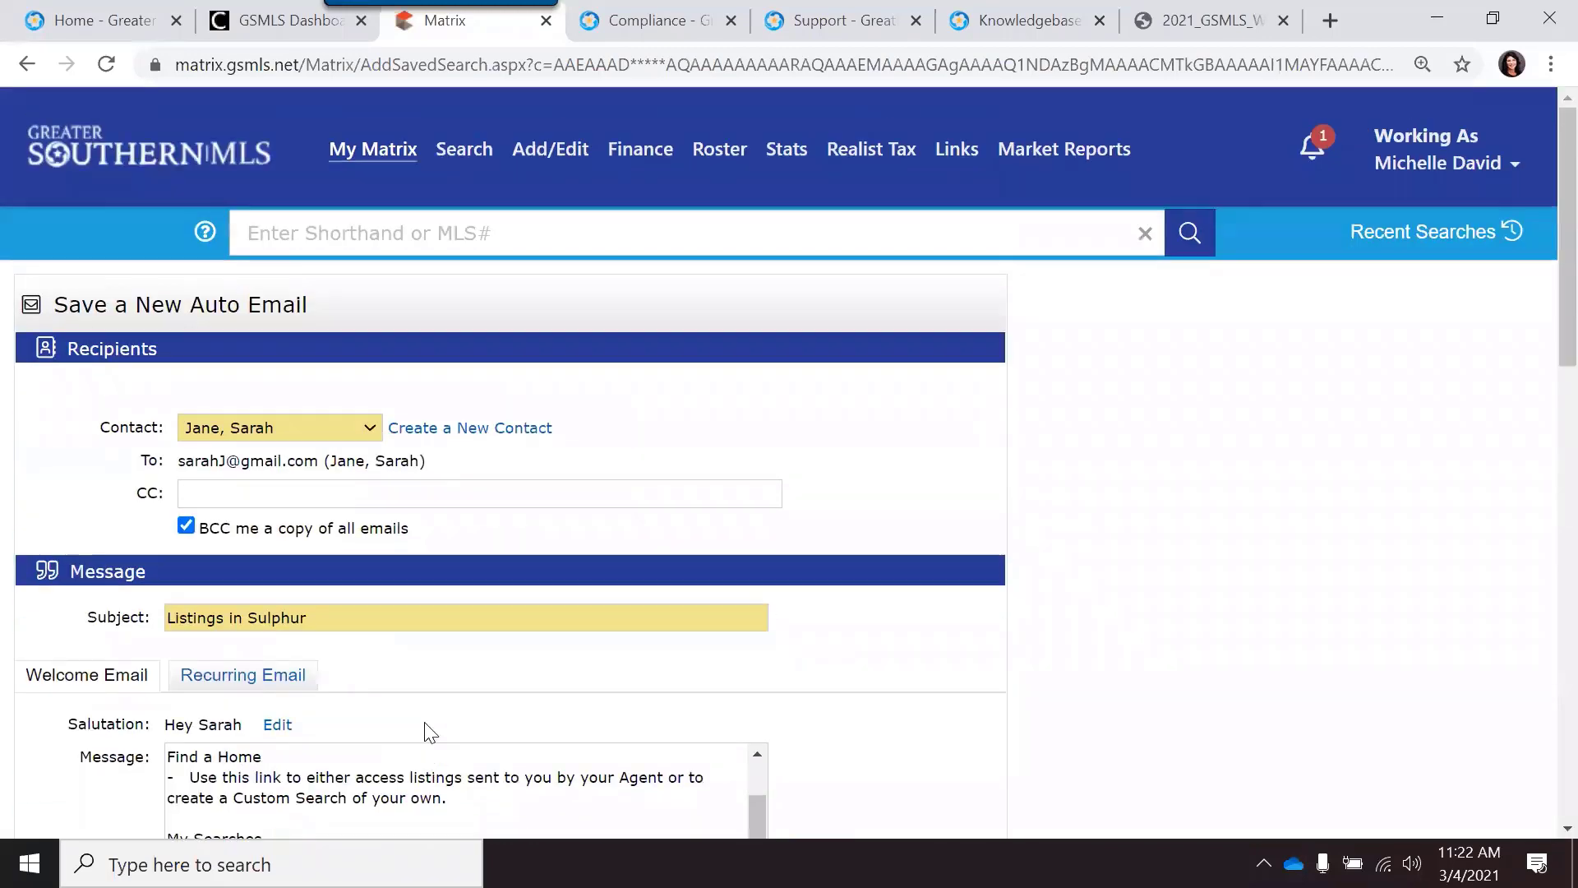